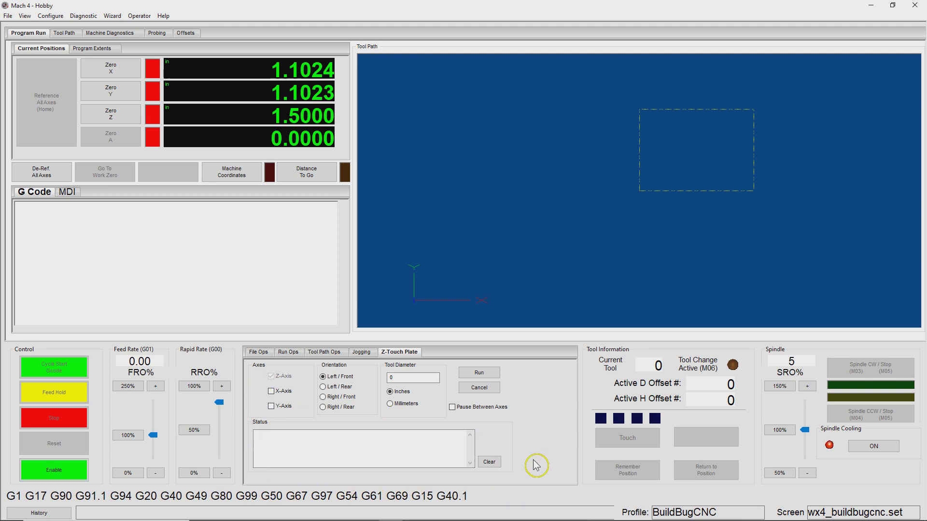
# Enable the machine and set up X and Y probing with a .25 inch tool and pauses between axes
pyautogui.click(283, 450)
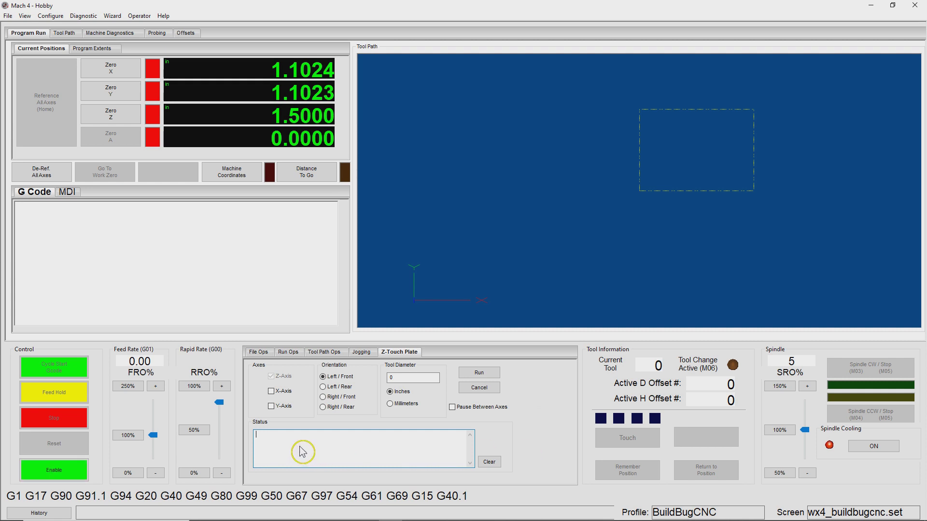
pyautogui.click(271, 392)
pyautogui.click(54, 470)
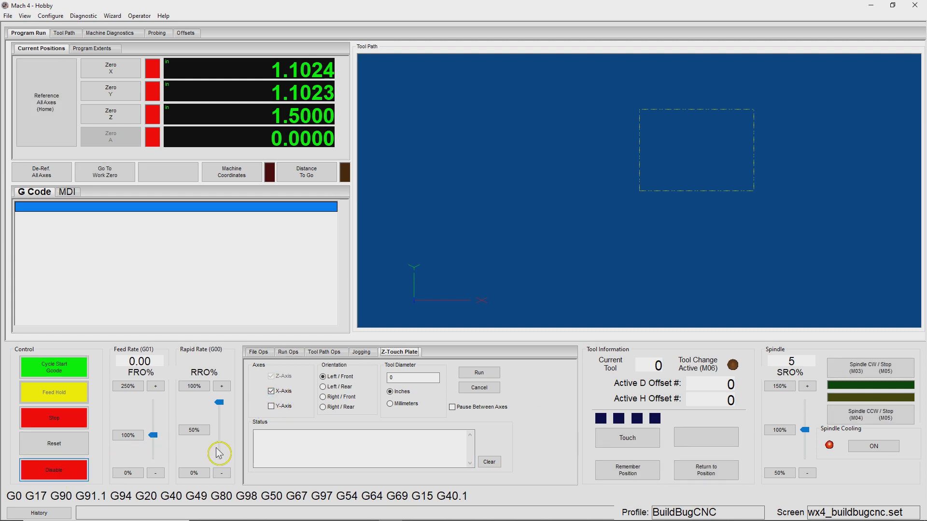
pyautogui.click(272, 407)
pyautogui.doubleClick(424, 379)
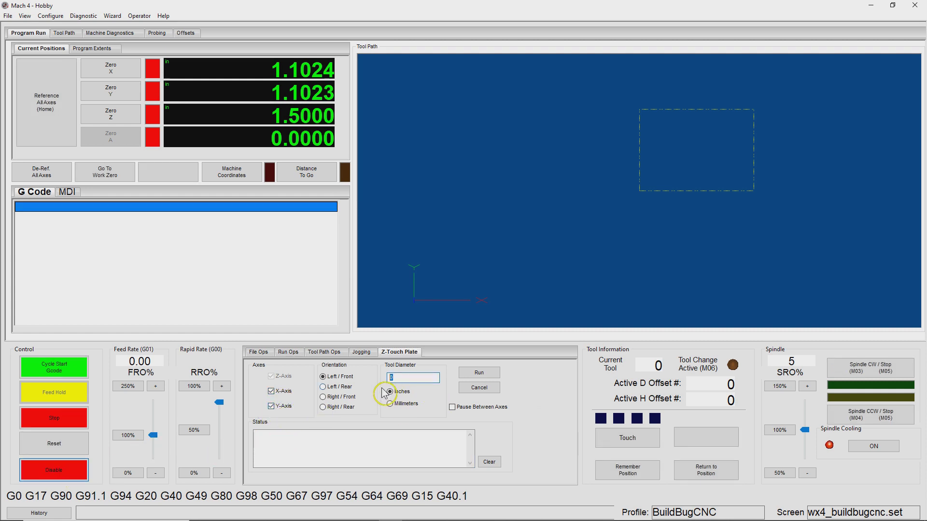
pyautogui.write('.25')
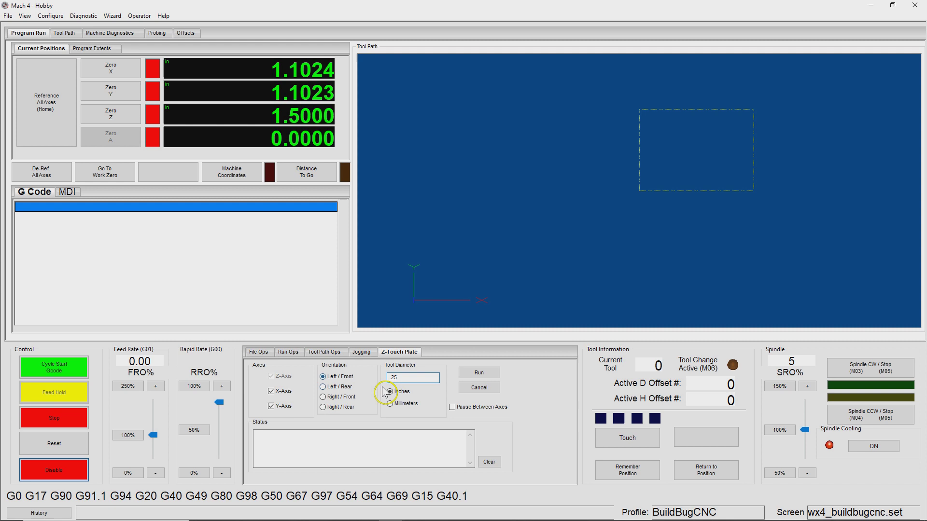
pyautogui.click(454, 408)
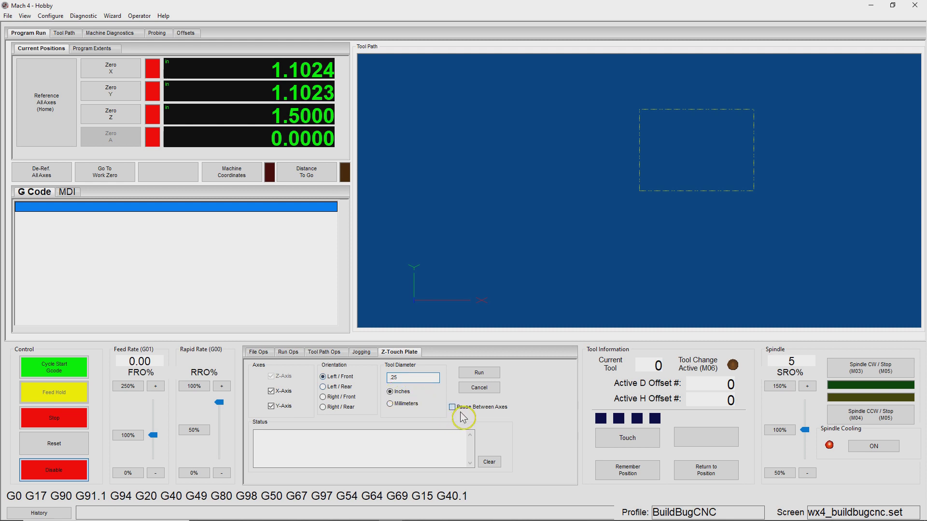
# Run the touch-plate zeroing and acknowledge the X and Y align-tool prompts until it completes
pyautogui.click(488, 378)
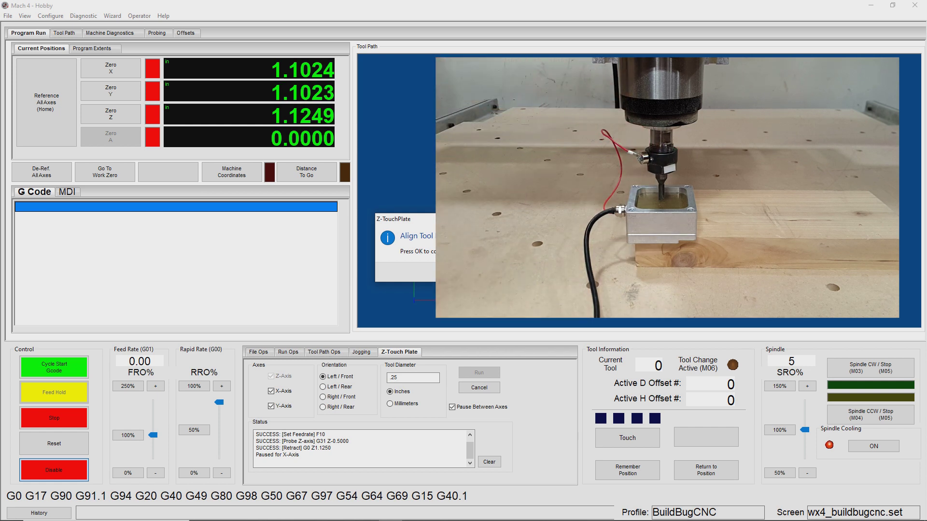
pyautogui.press('Return')
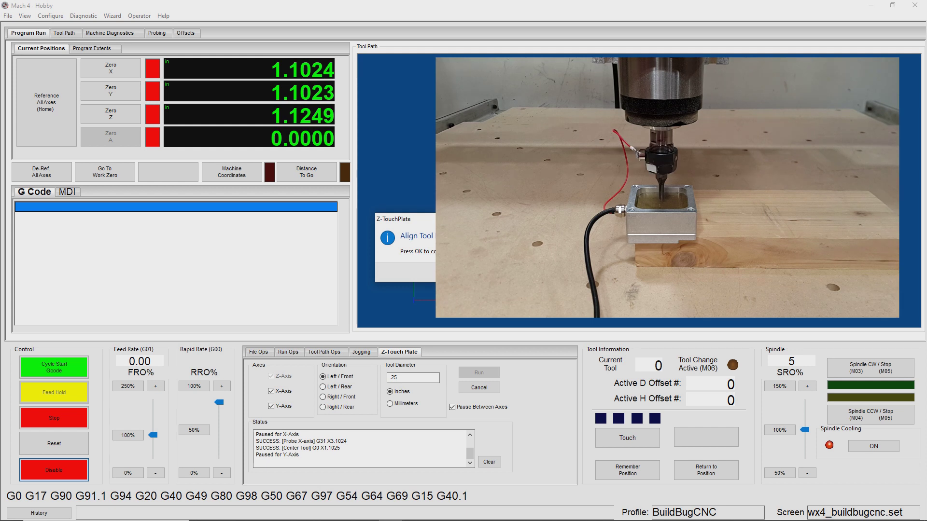
pyautogui.click(483, 272)
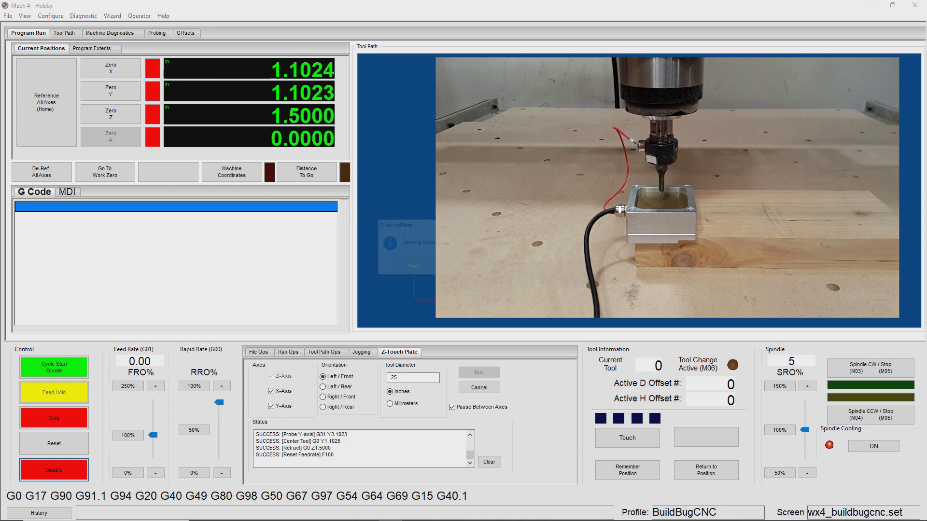
pyautogui.click(530, 267)
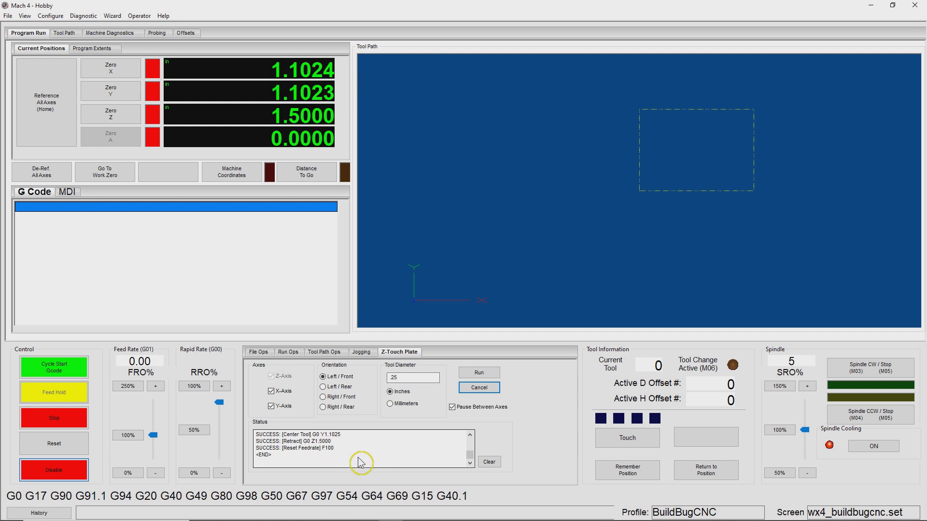
pyautogui.scroll(5, 356, 465)
pyautogui.click(290, 447)
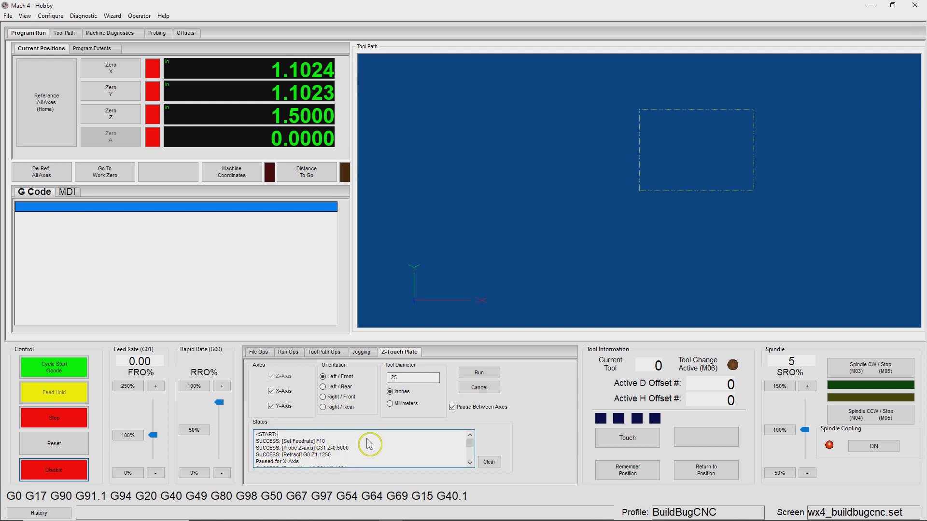
pyautogui.moveTo(256, 434); pyautogui.dragTo(347, 473)
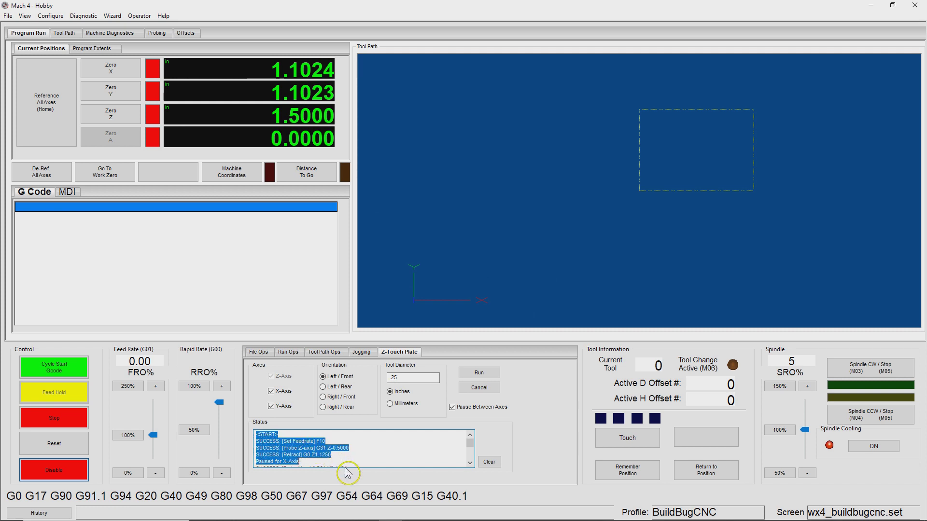
pyautogui.click(376, 458)
pyautogui.scroll(-2, 314, 454)
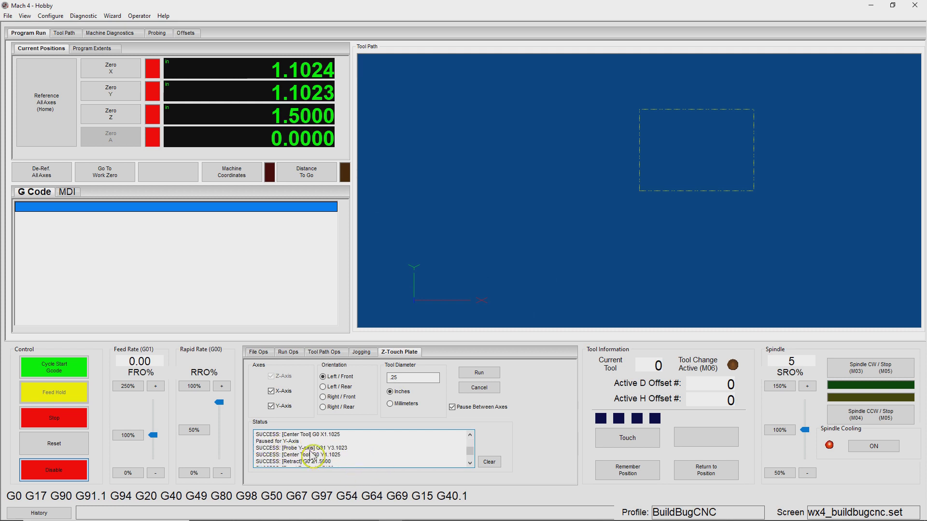
pyautogui.scroll(-1, 312, 456)
pyautogui.doubleClick(299, 464)
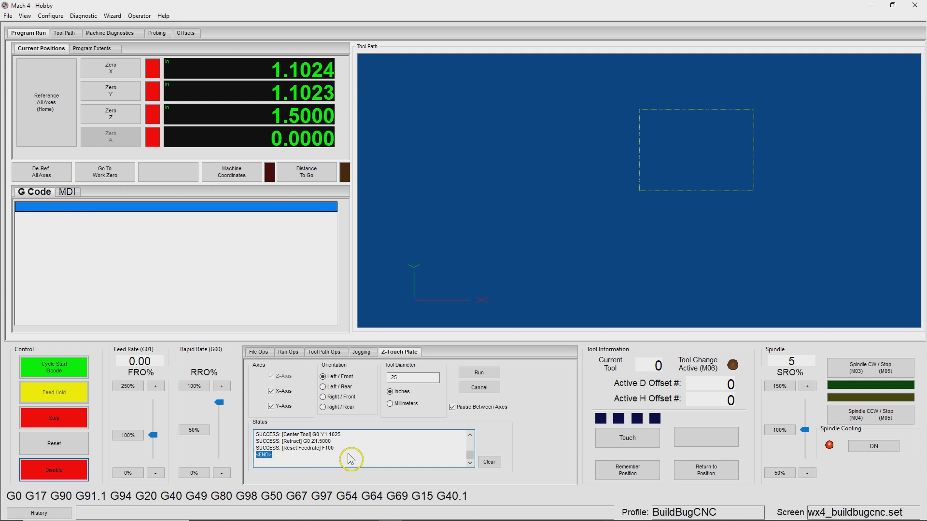
pyautogui.scroll(5, 351, 459)
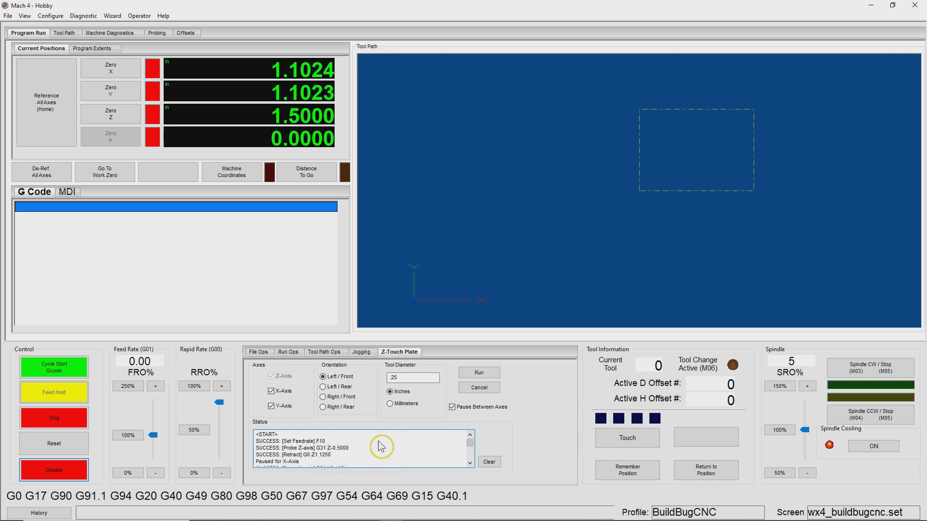
pyautogui.moveTo(379, 442); pyautogui.dragTo(269, 445)
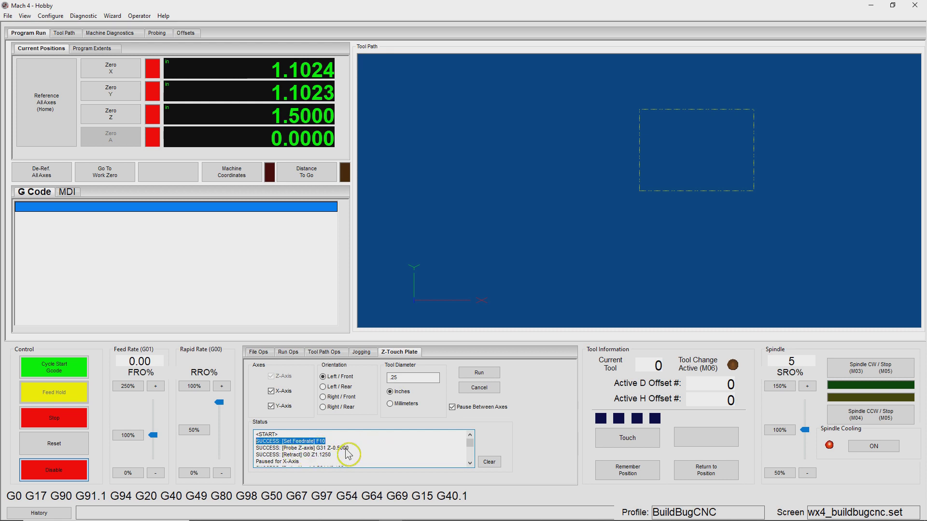
pyautogui.moveTo(360, 448); pyautogui.dragTo(267, 452)
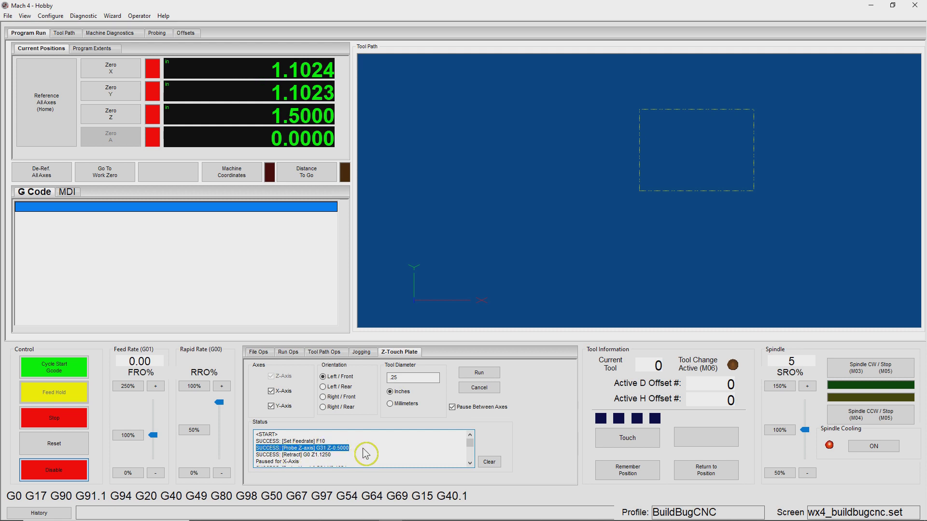
pyautogui.doubleClick(321, 443)
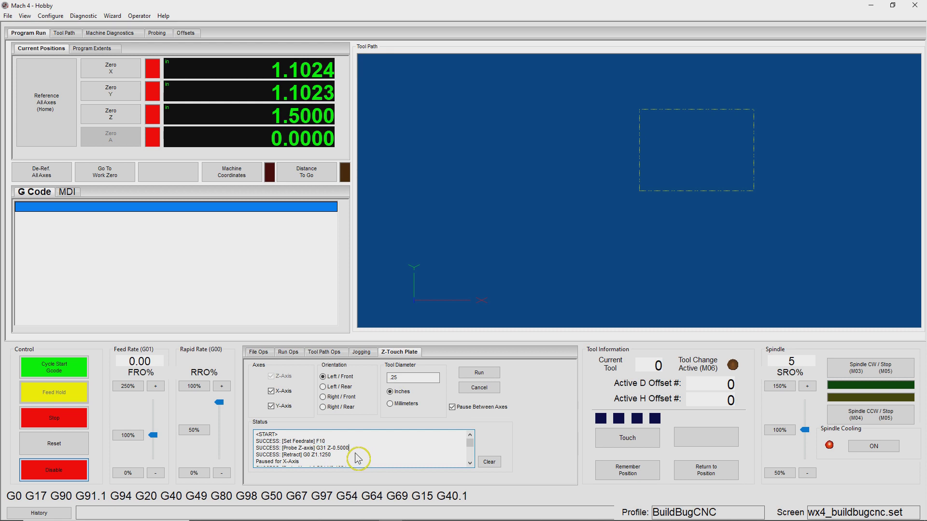
pyautogui.moveTo(358, 460); pyautogui.dragTo(295, 456)
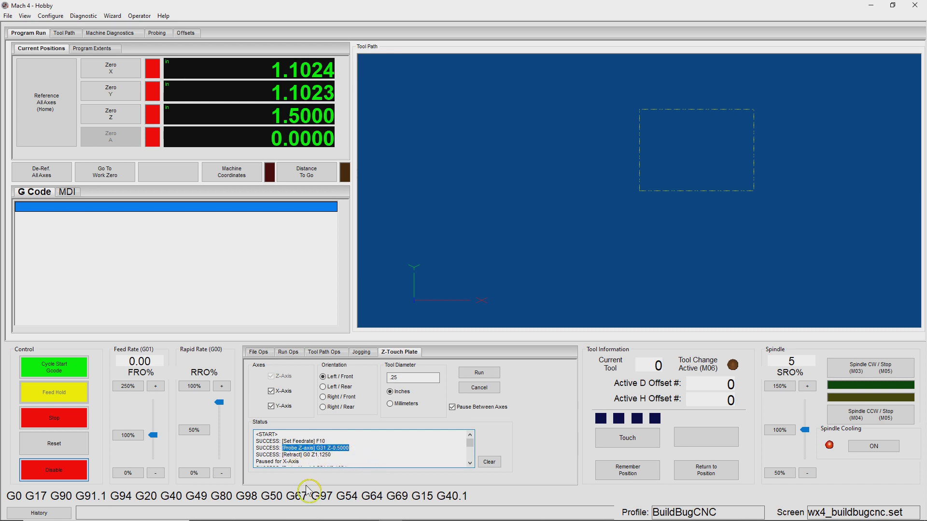
pyautogui.moveTo(338, 455); pyautogui.dragTo(255, 442)
pyautogui.scroll(-1, 314, 467)
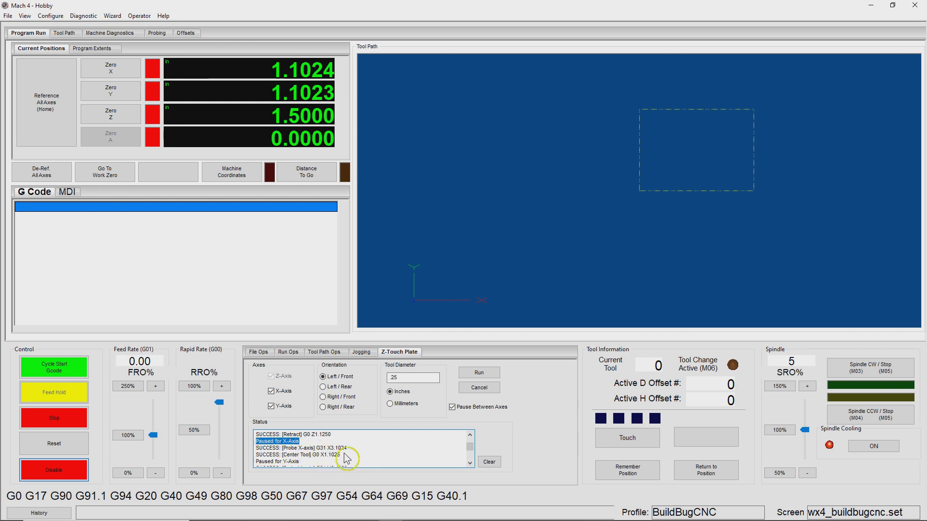
pyautogui.click(359, 459)
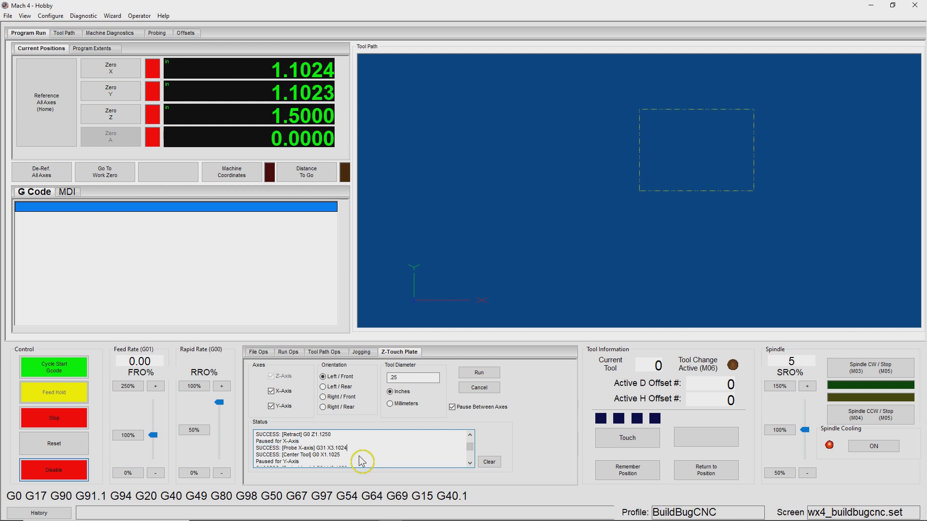
pyautogui.scroll(-2, 357, 462)
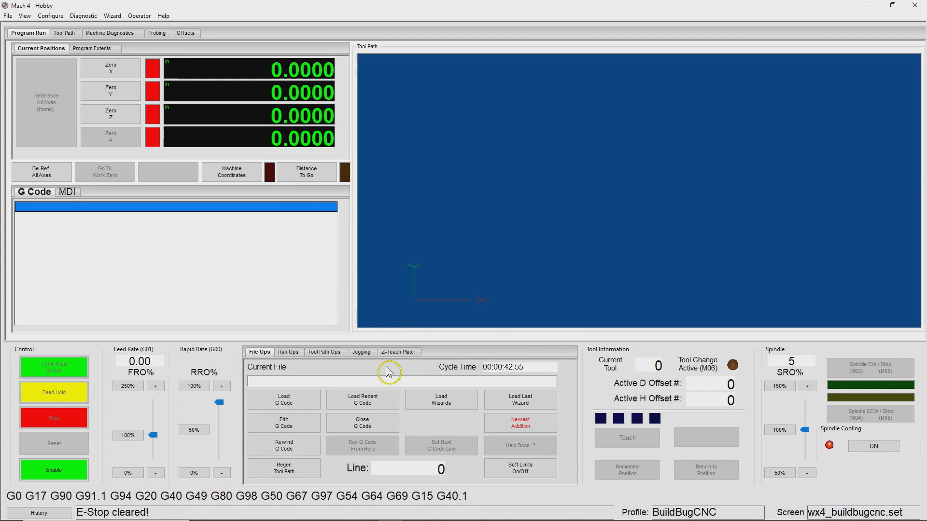
# Set the PMDX-SmartBOB-USB Debug Mode to Motion Info and Debug Device to Mach4 Log Window
pyautogui.click(399, 353)
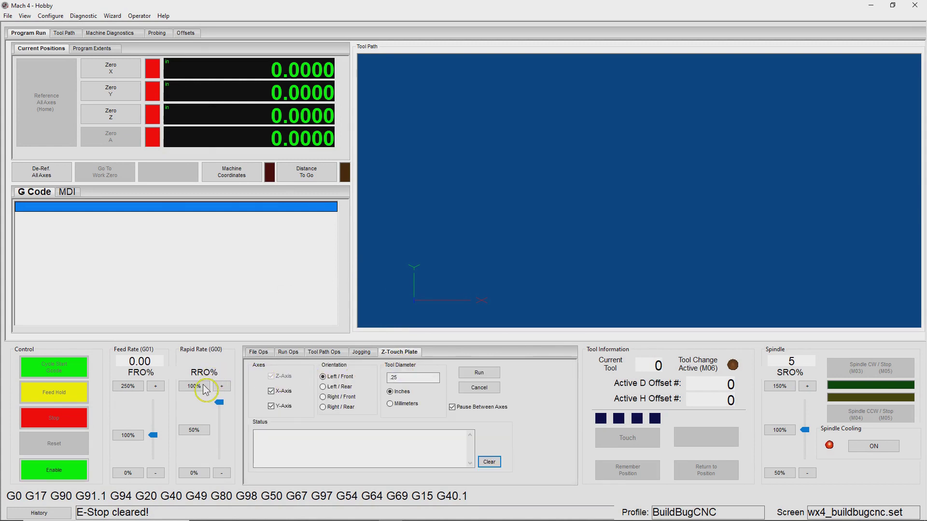
pyautogui.click(51, 16)
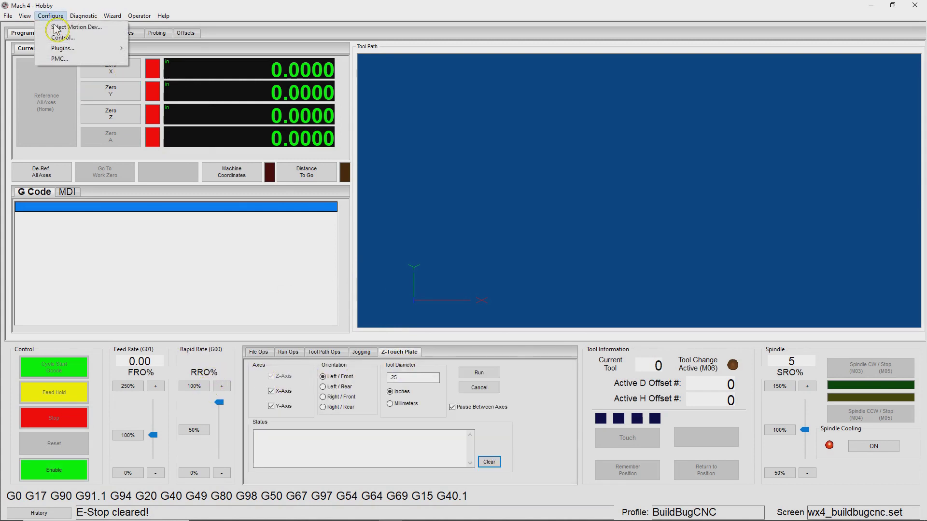
pyautogui.moveTo(63, 48)
pyautogui.click(170, 71)
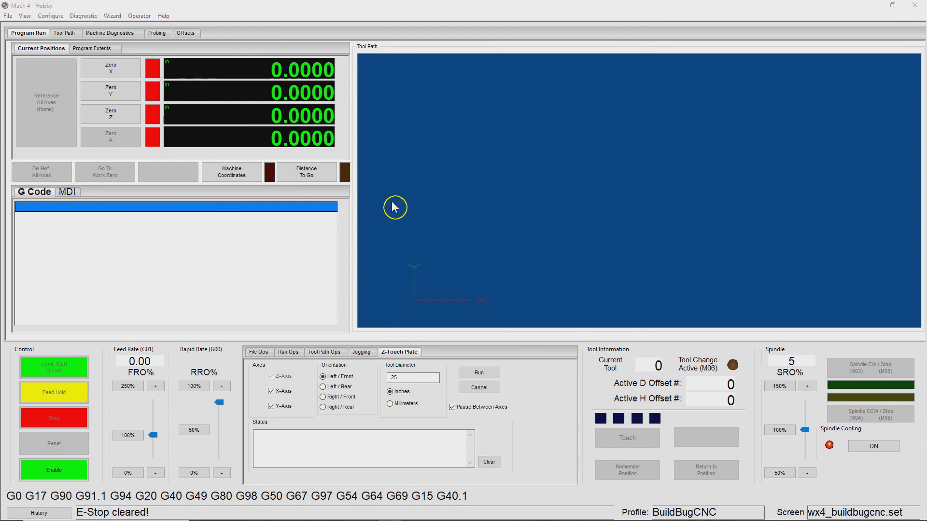
pyautogui.click(576, 46)
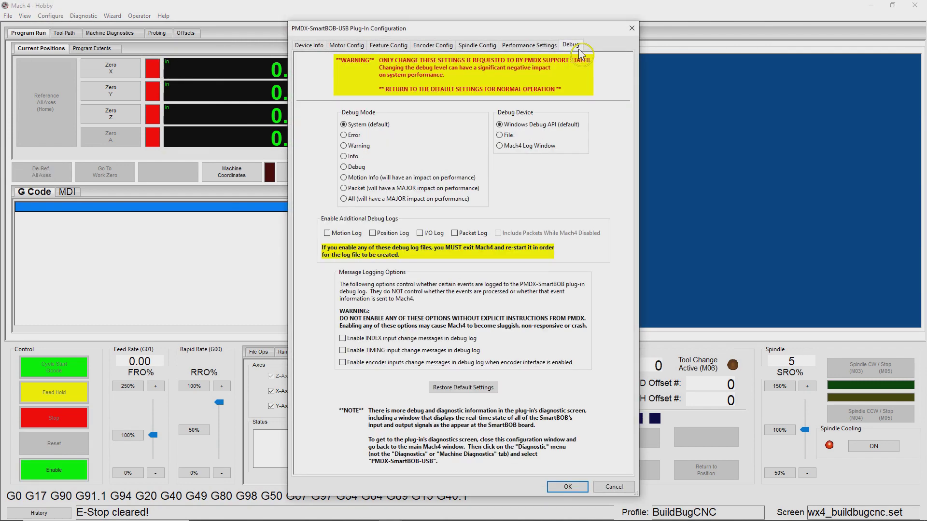
pyautogui.click(364, 178)
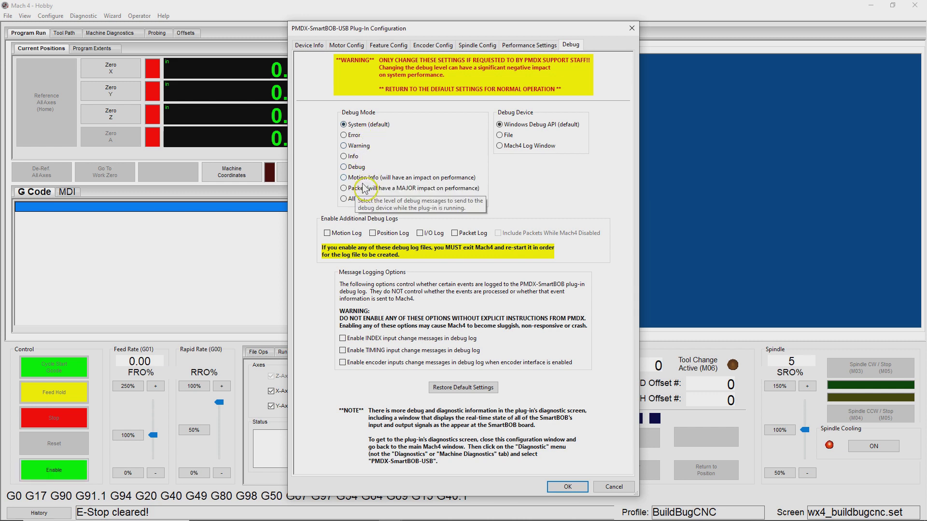
pyautogui.click(516, 147)
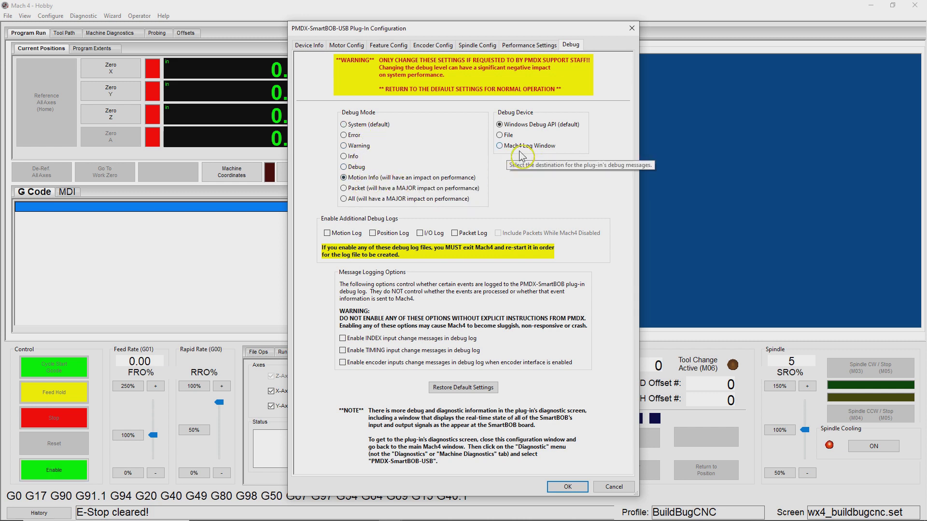
pyautogui.click(565, 488)
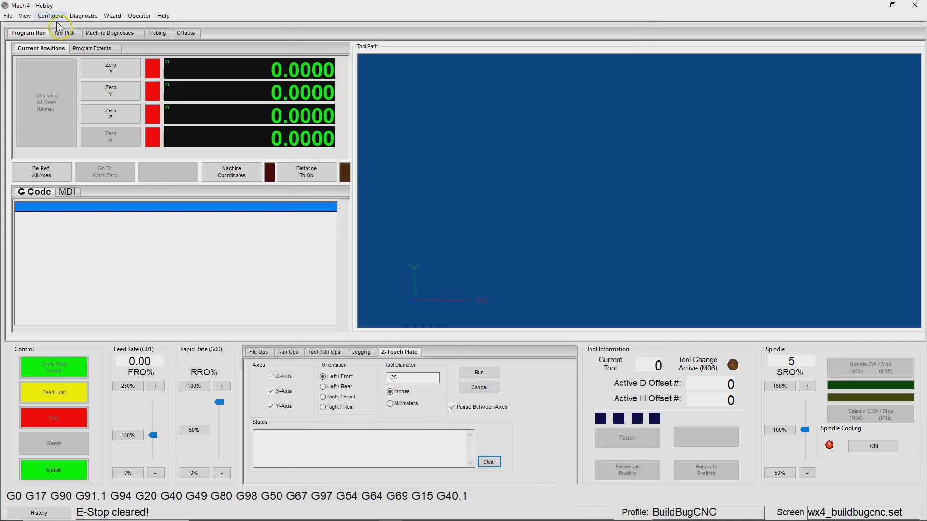
# Open the Log Facility, enable the machine and start capturing log messages
pyautogui.click(83, 16)
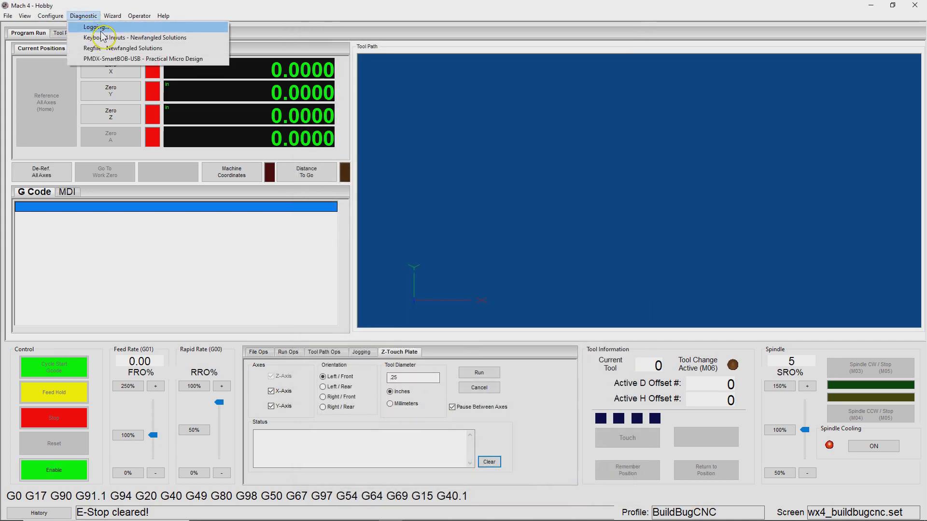
pyautogui.click(96, 28)
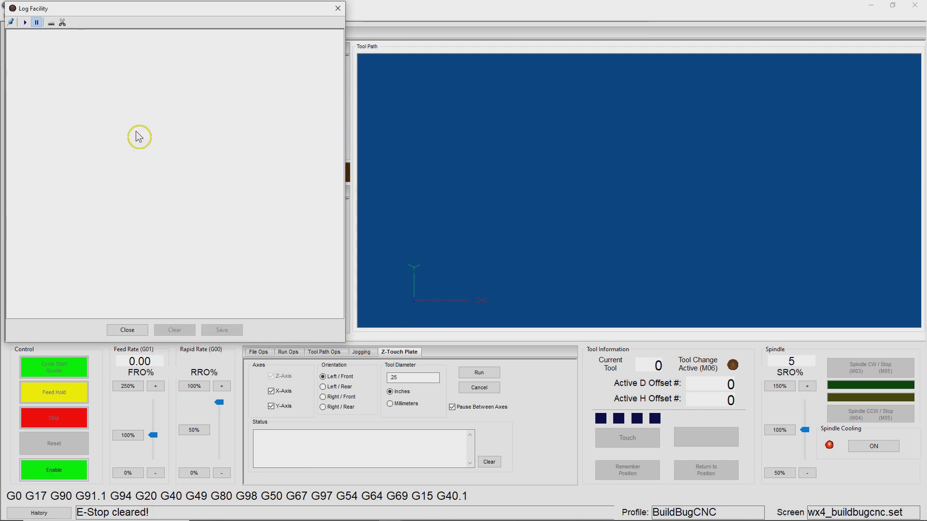
pyautogui.click(56, 476)
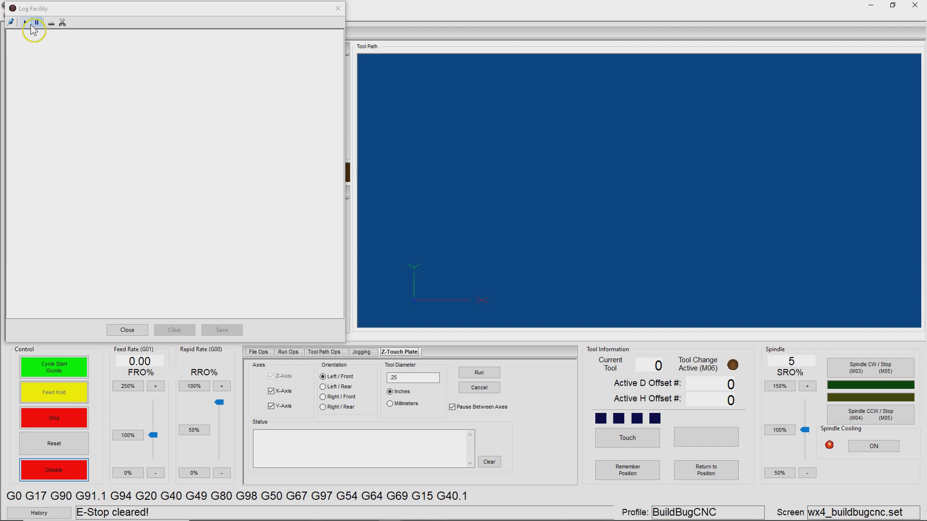
pyautogui.click(25, 23)
# Run the Z-touch plate probe, confirm both Align Tool prompts, then pause logging
pyautogui.click(491, 376)
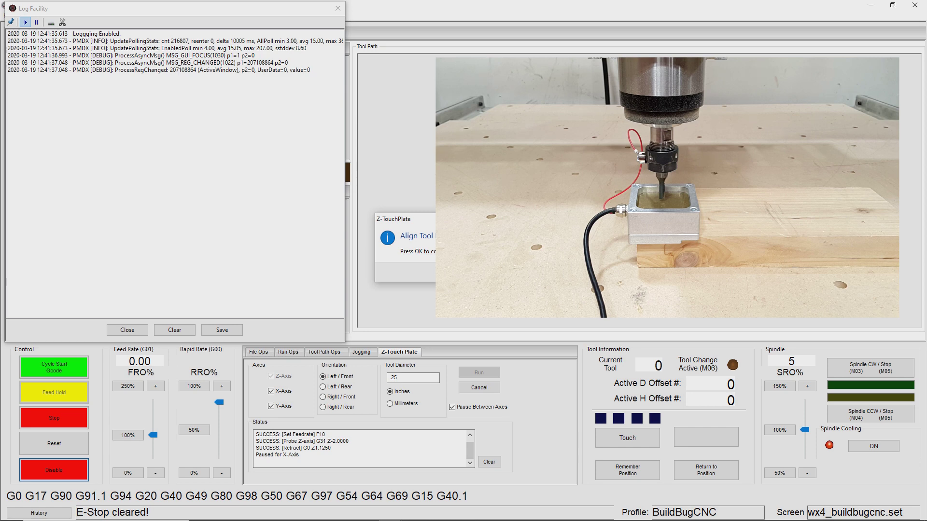
pyautogui.press('Return')
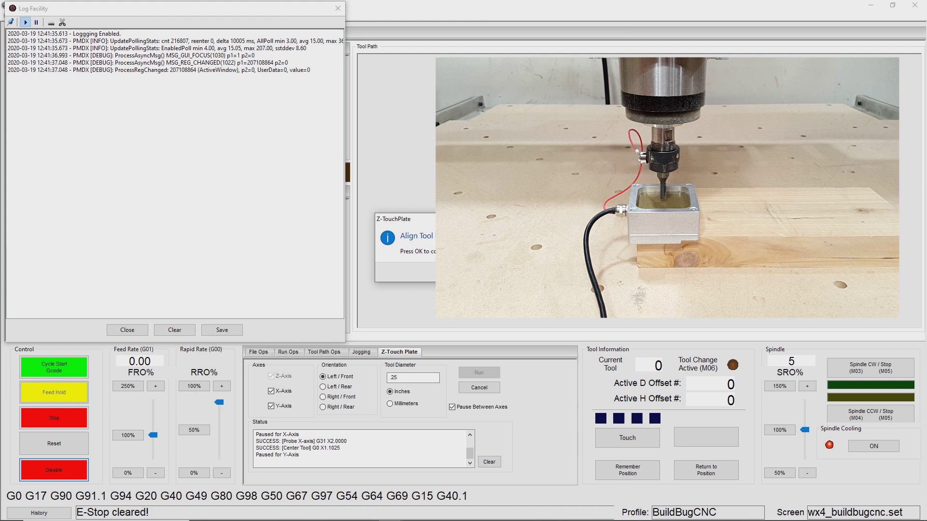
pyautogui.press('Return')
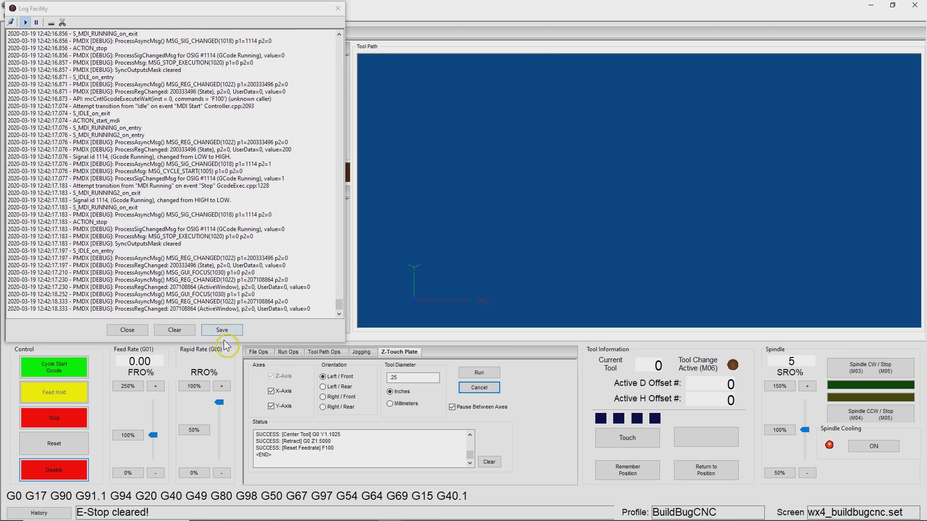
pyautogui.click(36, 22)
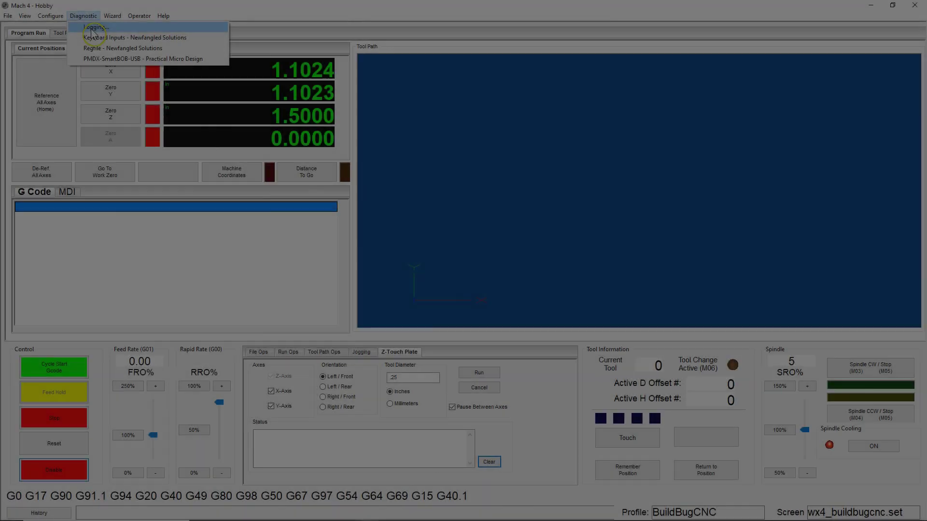
# Clear the log, capture a failing Z-touch plate probe run, then show the StatusList history
pyautogui.click(94, 28)
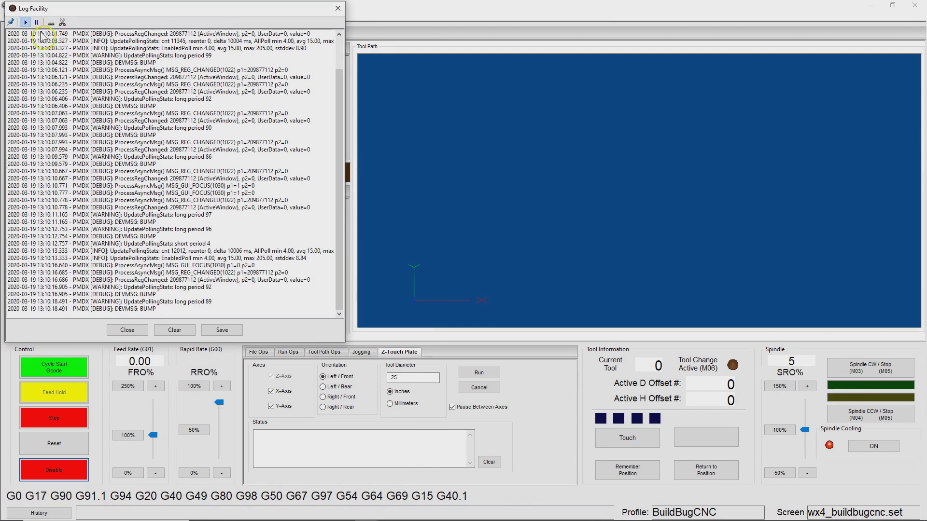
pyautogui.click(189, 332)
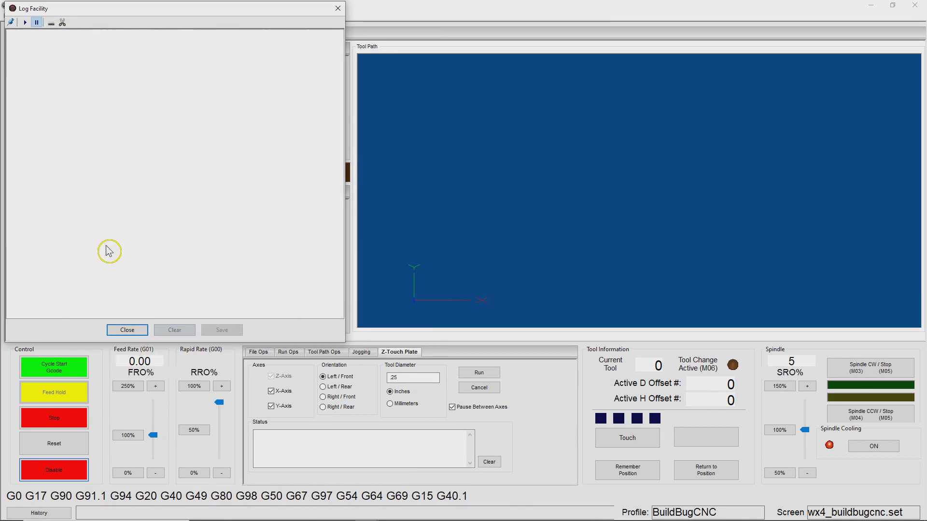
pyautogui.click(33, 27)
pyautogui.click(479, 374)
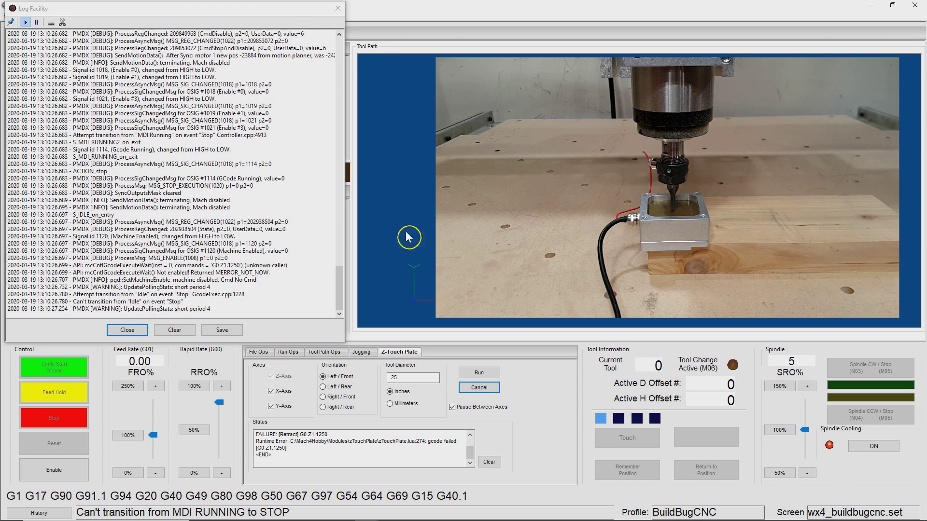
pyautogui.click(37, 23)
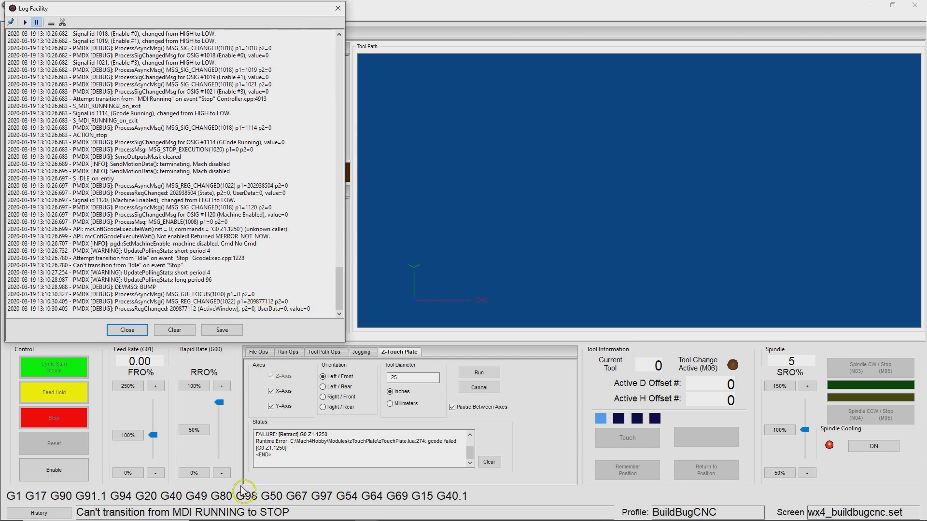
pyautogui.click(61, 517)
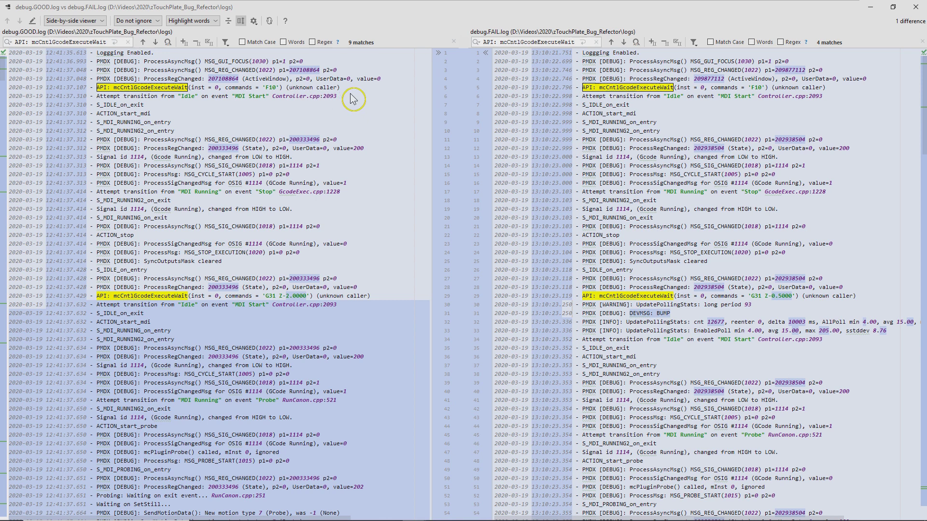
pyautogui.moveTo(341, 88); pyautogui.dragTo(203, 94)
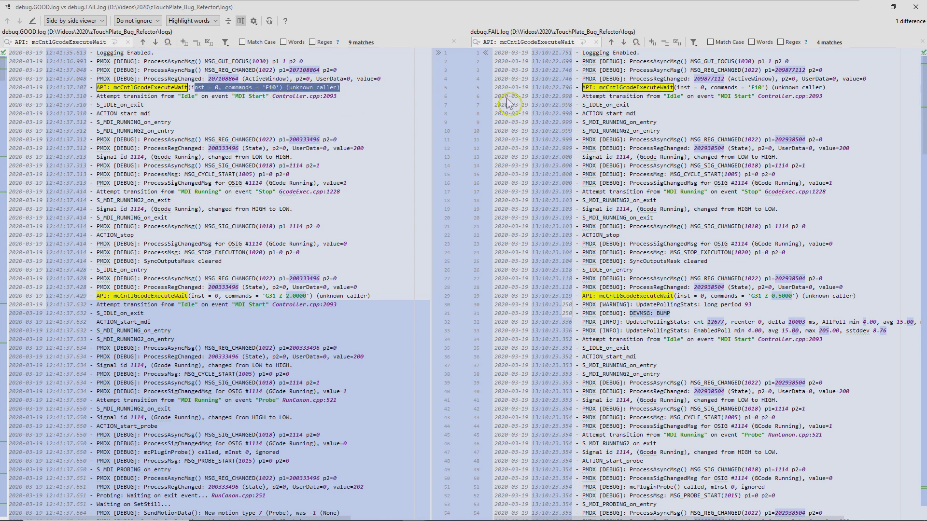
pyautogui.click(342, 91)
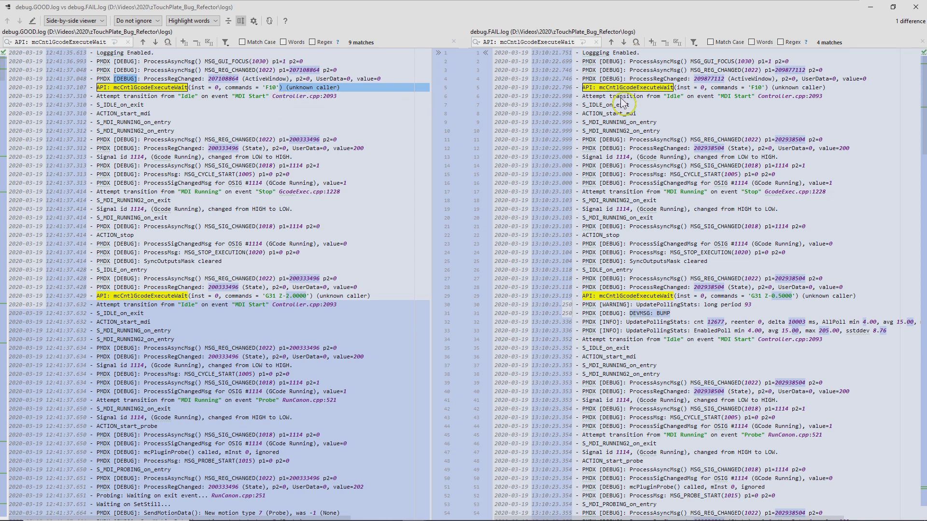
pyautogui.moveTo(827, 89); pyautogui.dragTo(581, 90)
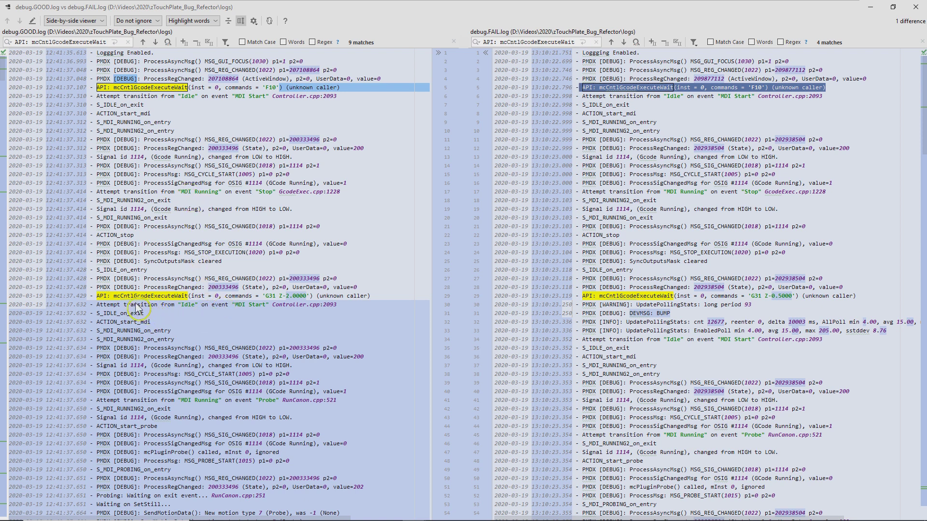
pyautogui.moveTo(136, 306)
pyautogui.moveTo(381, 296); pyautogui.dragTo(108, 311)
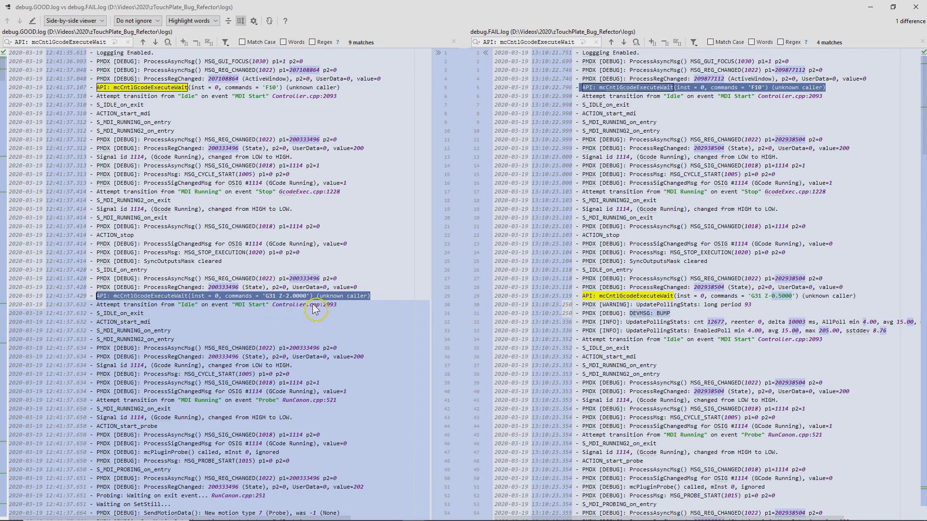
pyautogui.click(395, 300)
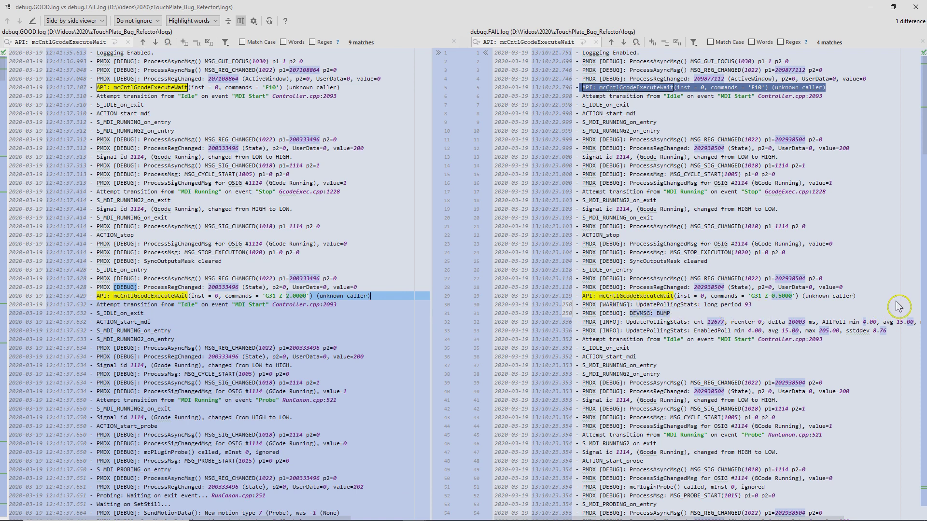
pyautogui.moveTo(893, 299); pyautogui.dragTo(585, 299)
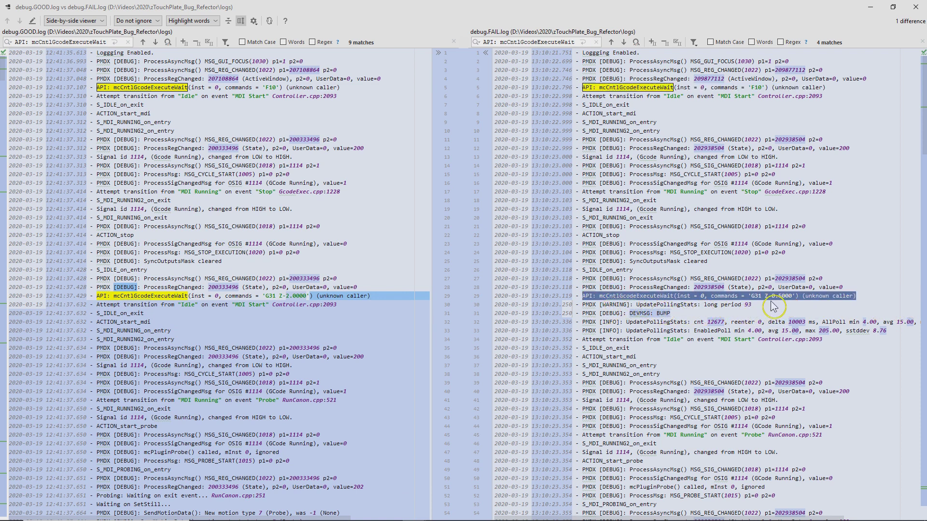
pyautogui.click(324, 319)
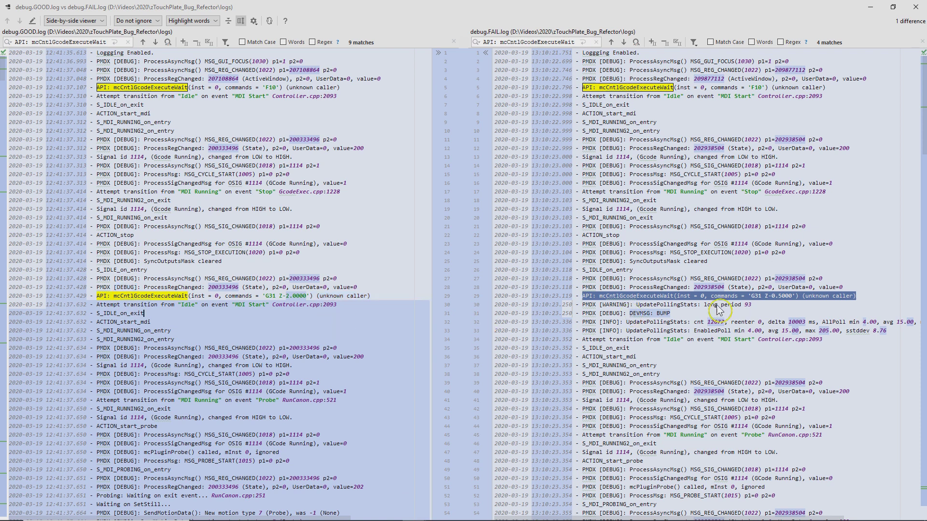
pyautogui.click(863, 298)
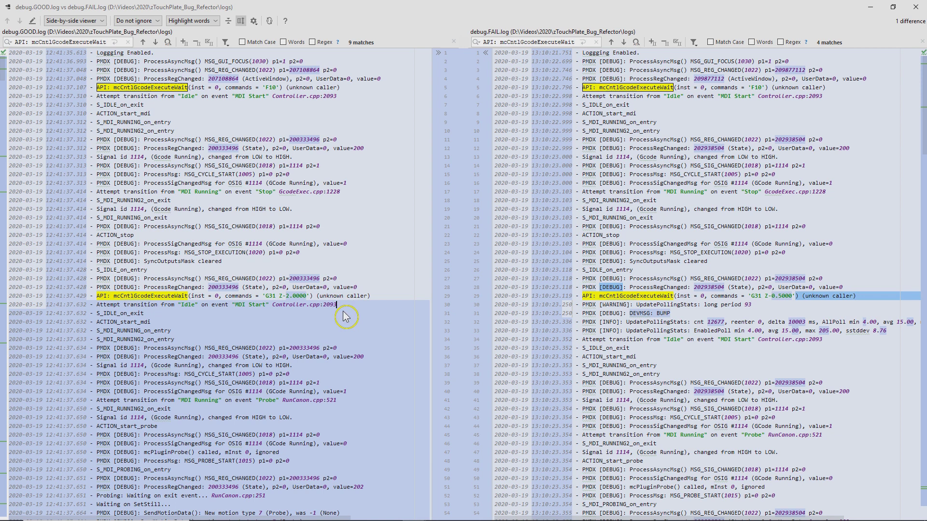
pyautogui.moveTo(344, 310); pyautogui.dragTo(114, 309)
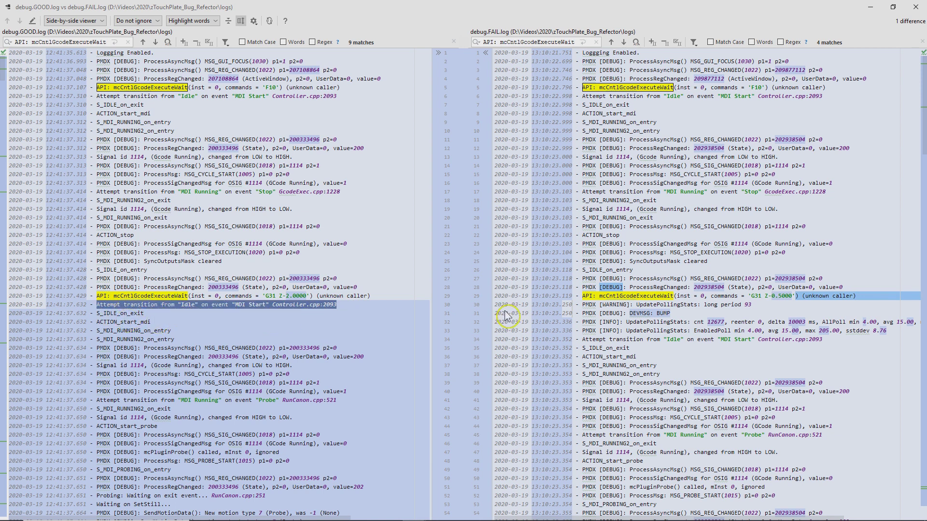
pyautogui.moveTo(827, 341); pyautogui.dragTo(583, 345)
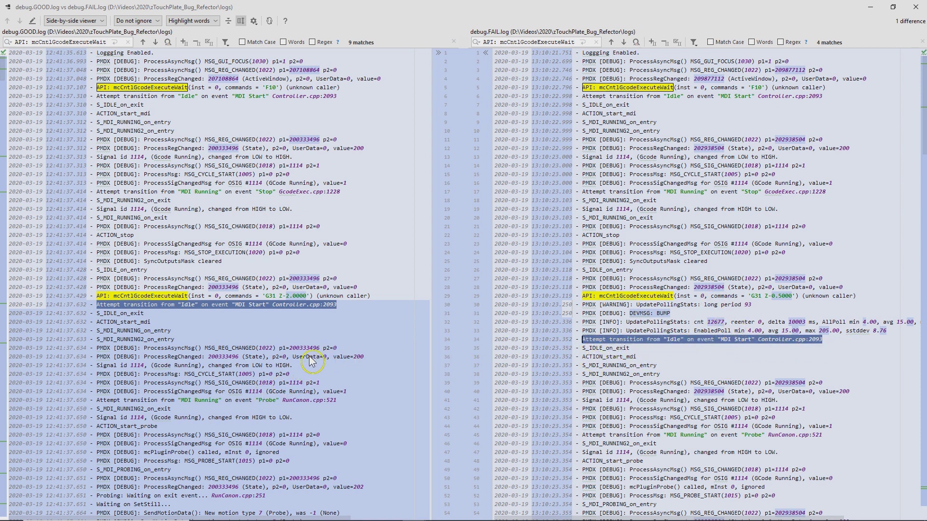
pyautogui.scroll(-4, 307, 346)
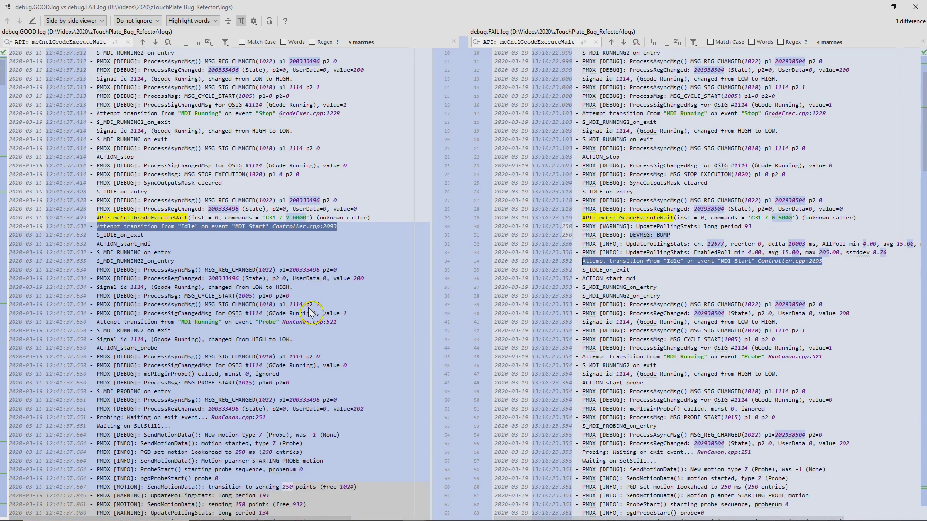
# Highlight the 'MDI Running' Probe transition in both logs and GOOD's SendMotionData lines, then move further down
pyautogui.scroll(-1, 305, 264)
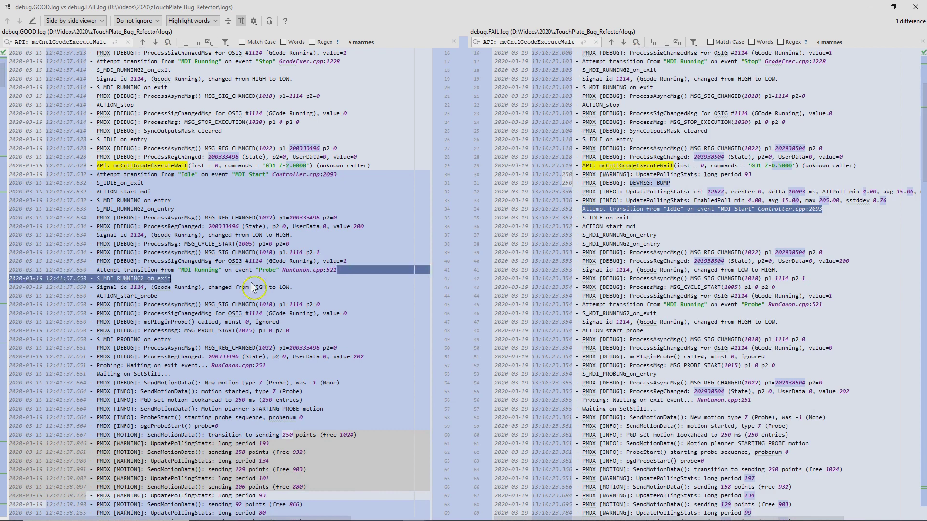
pyautogui.moveTo(254, 288); pyautogui.dragTo(178, 280)
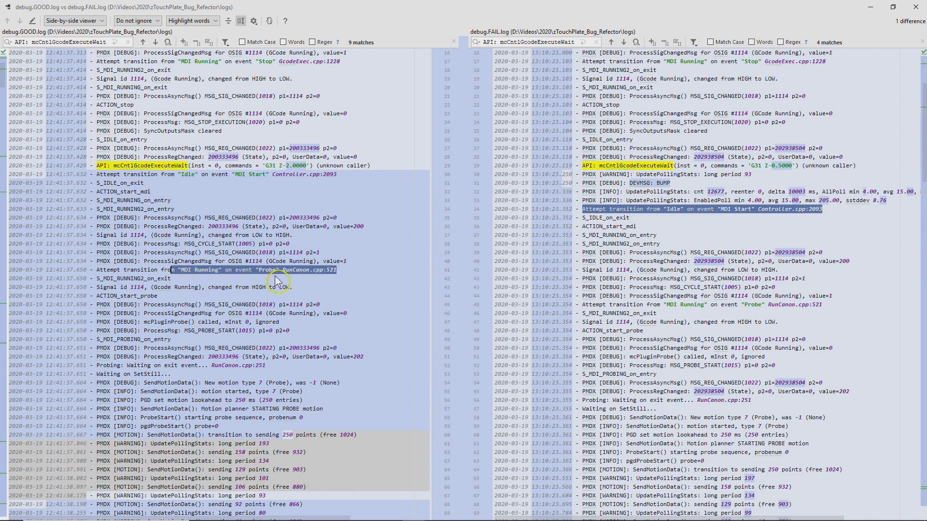
pyautogui.moveTo(845, 305); pyautogui.dragTo(580, 309)
pyautogui.scroll(-8, 298, 318)
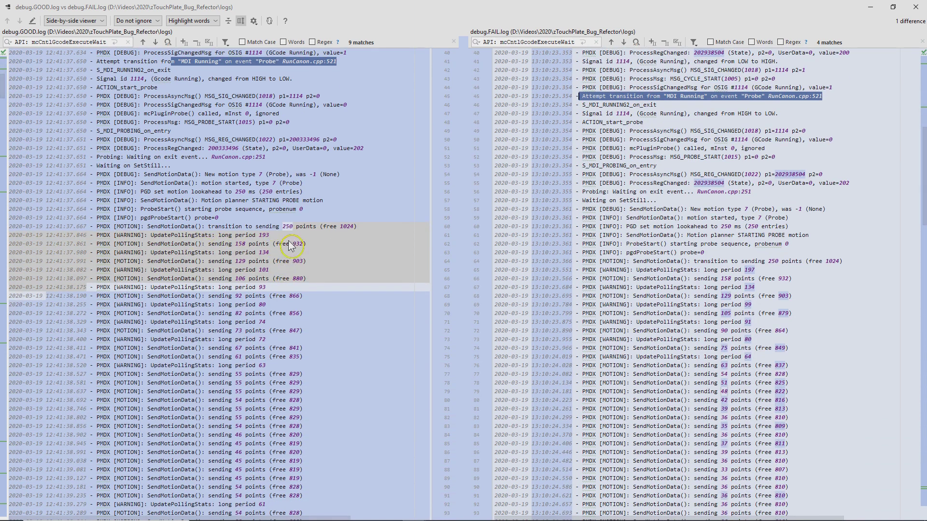
pyautogui.moveTo(209, 231); pyautogui.dragTo(318, 431)
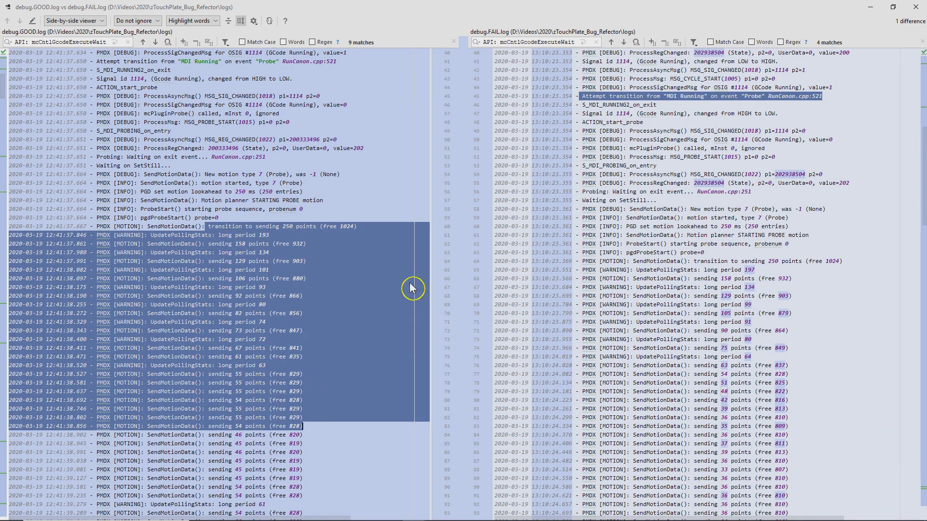
pyautogui.click(348, 266)
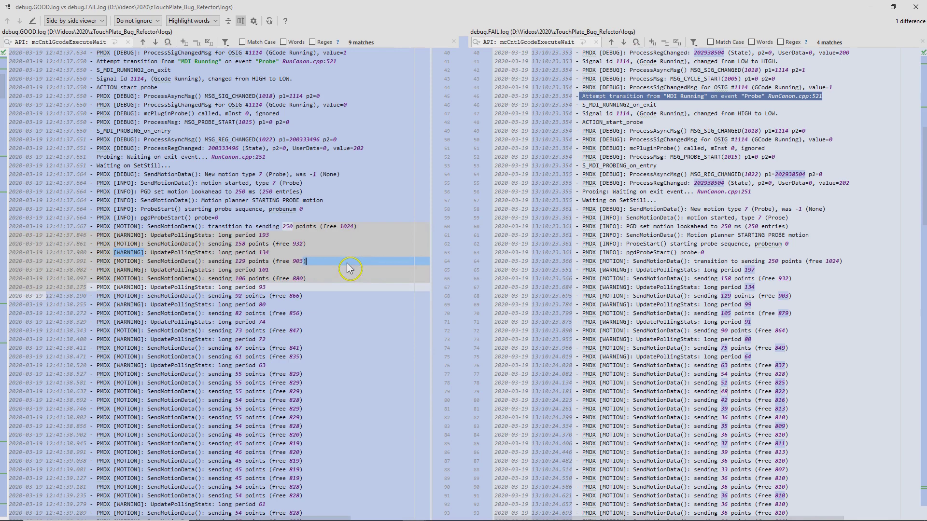
pyautogui.scroll(-13, 590, 314)
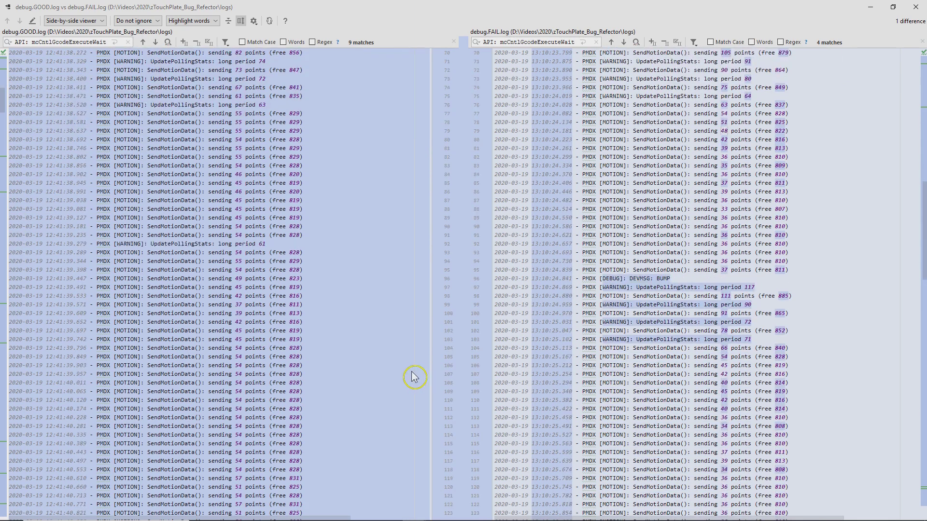
pyautogui.scroll(-6, 416, 370)
pyautogui.scroll(-2, 397, 372)
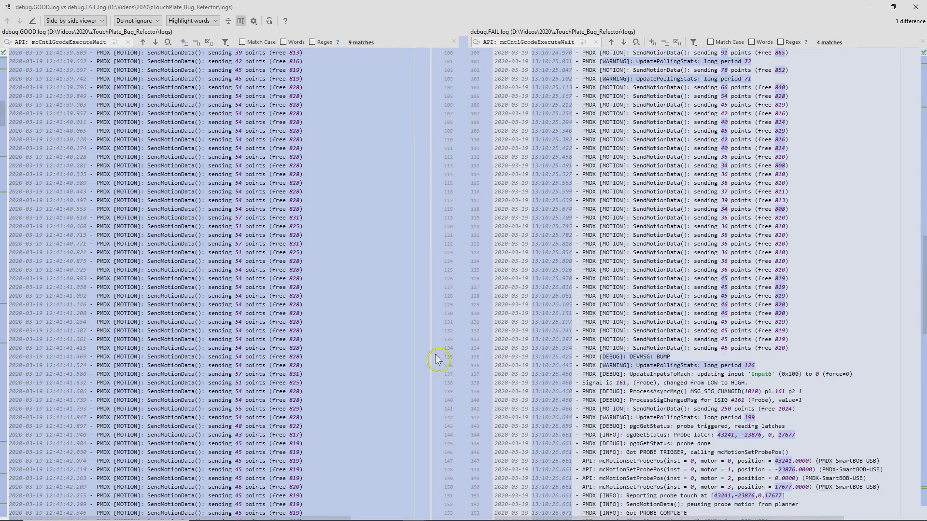
# Highlight the FAIL log's full UpdateInputsToMach Input6 probe-trigger line
pyautogui.scroll(-1, 317, 370)
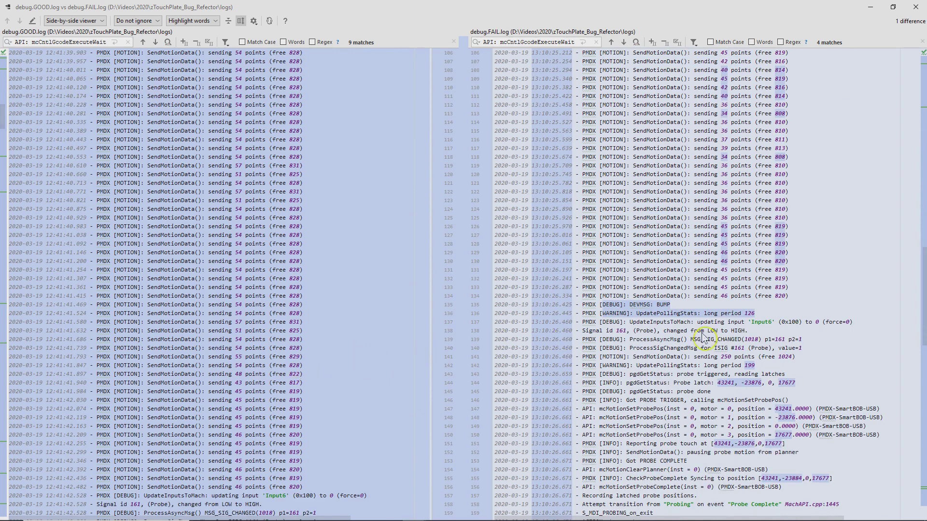
pyautogui.moveTo(776, 322); pyautogui.dragTo(583, 332)
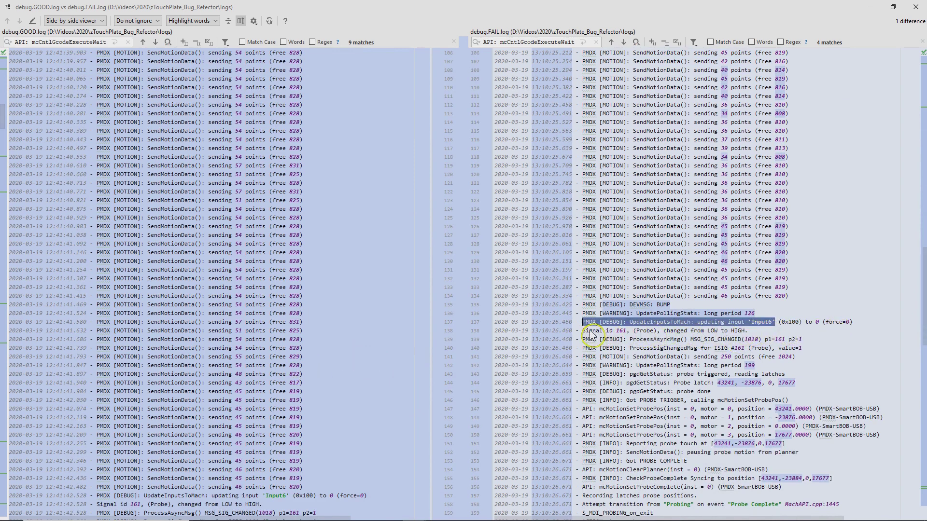
pyautogui.click(781, 328)
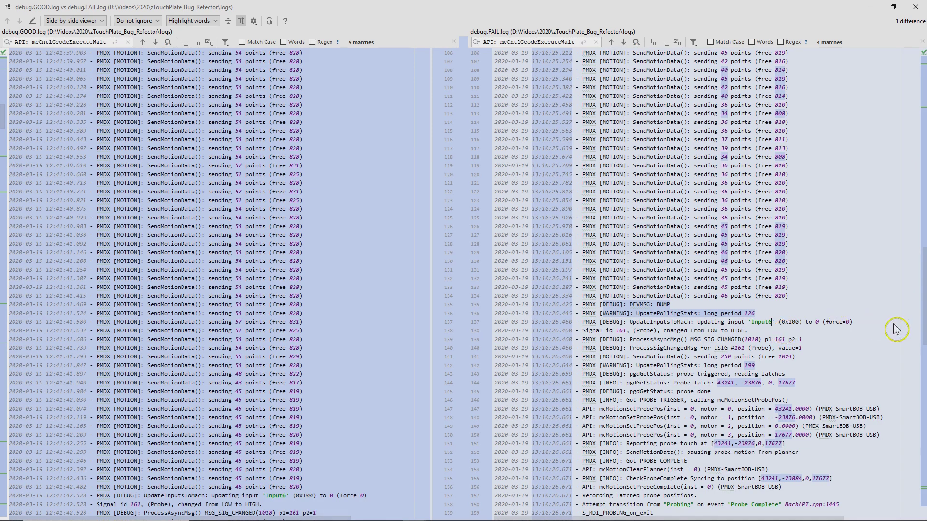
pyautogui.moveTo(855, 324); pyautogui.dragTo(592, 332)
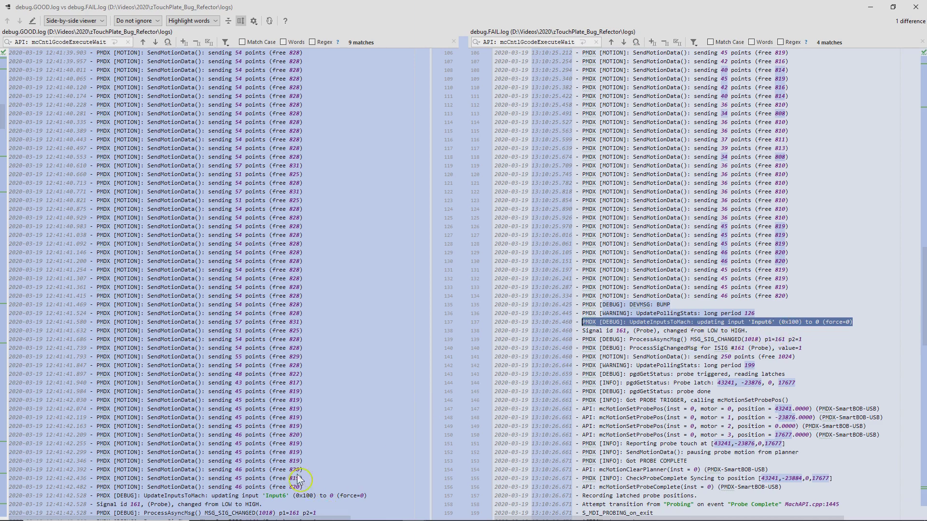
# Highlight the 'Probe Complete' transition line in both the GOOD and FAIL logs
pyautogui.scroll(-10, 298, 480)
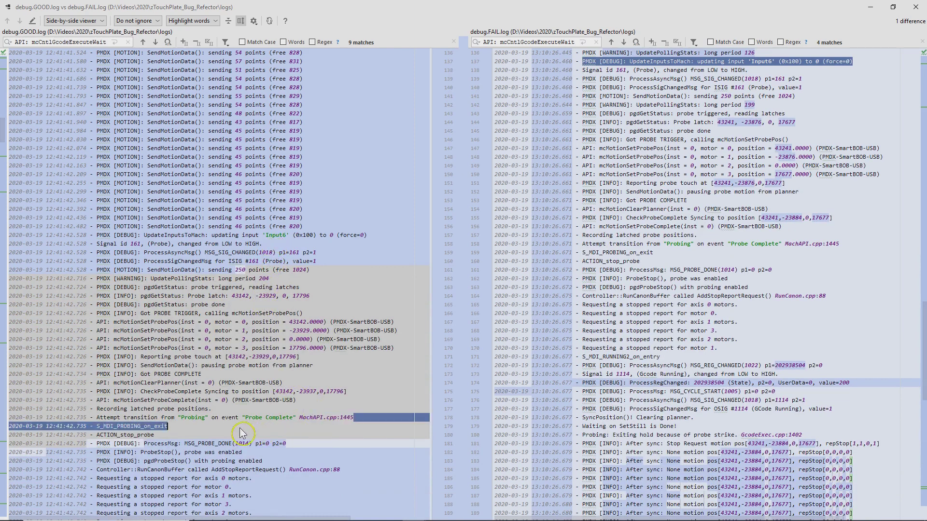
pyautogui.keyDown('shift'); pyautogui.moveTo(217, 419); pyautogui.dragTo(97, 420); pyautogui.keyUp('shift')
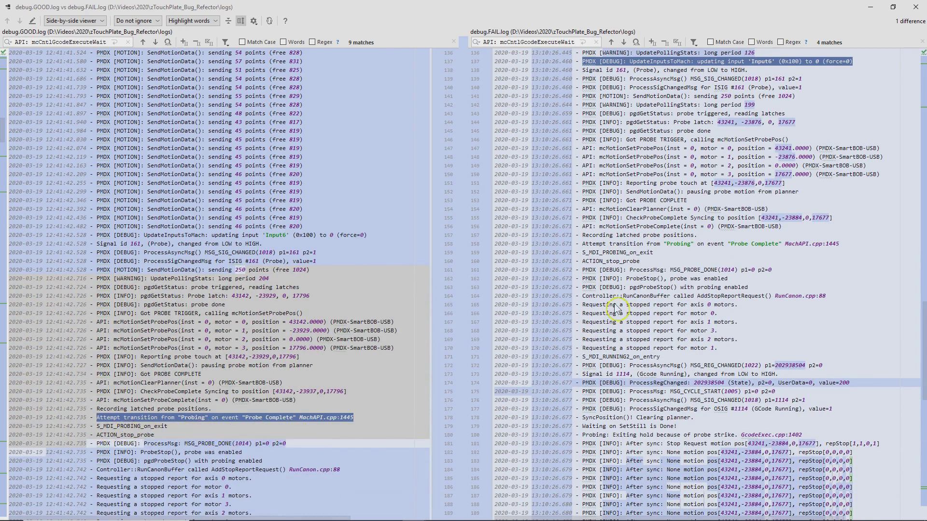
pyautogui.moveTo(842, 245); pyautogui.dragTo(555, 248)
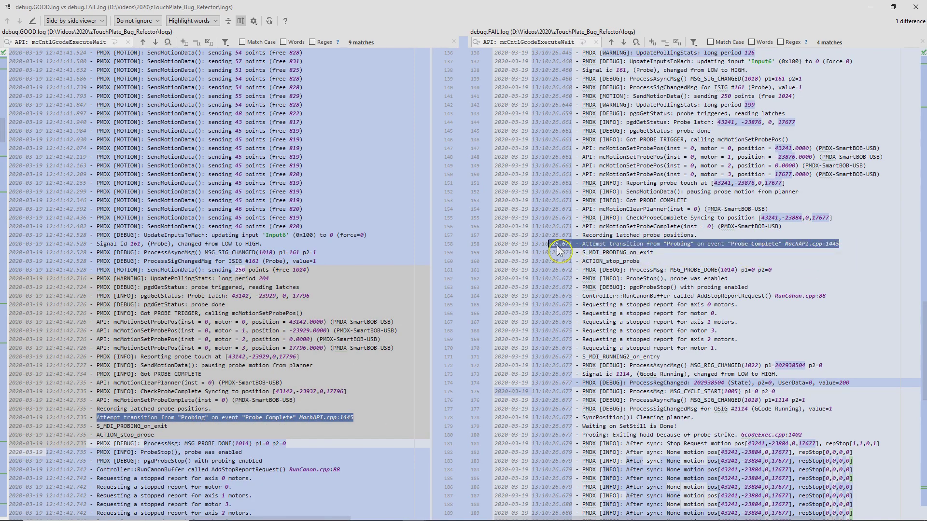
pyautogui.scroll(-7, 319, 362)
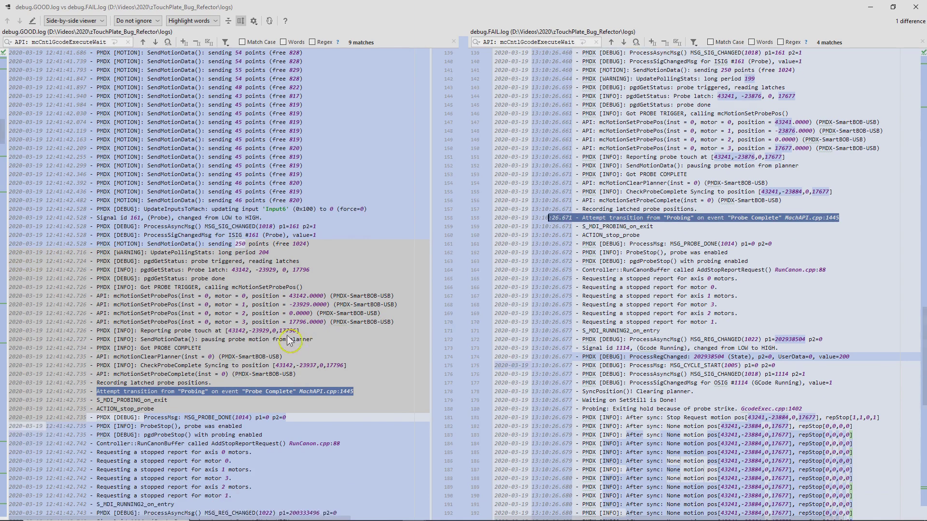
pyautogui.scroll(-2, 269, 344)
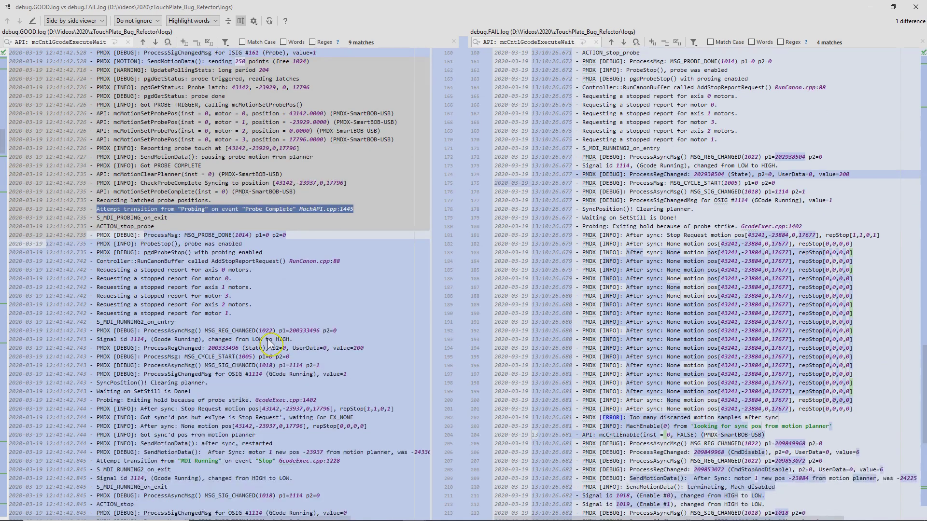
# Highlight GOOD's 'After sync: Stop Request' line and FAIL's repeated None motion lines and discarded-samples error
pyautogui.scroll(-1, 292, 328)
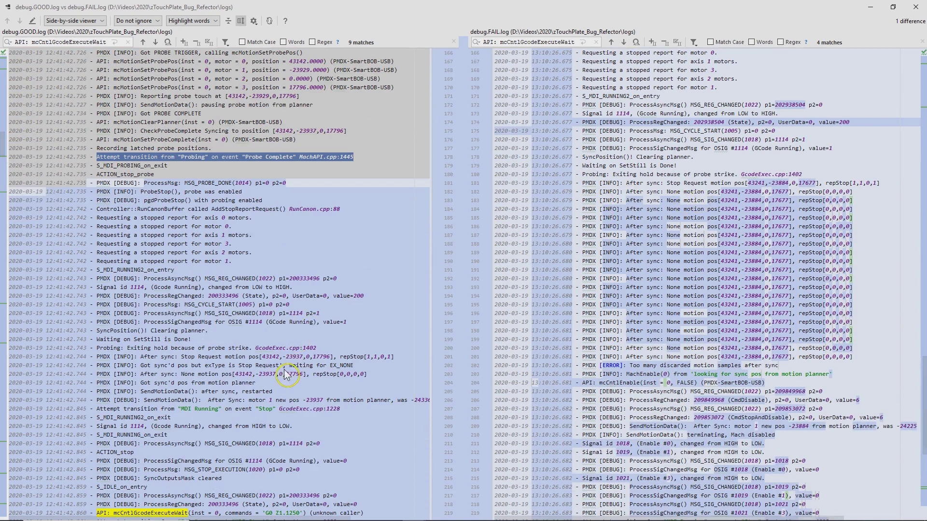
pyautogui.moveTo(395, 366); pyautogui.dragTo(105, 366)
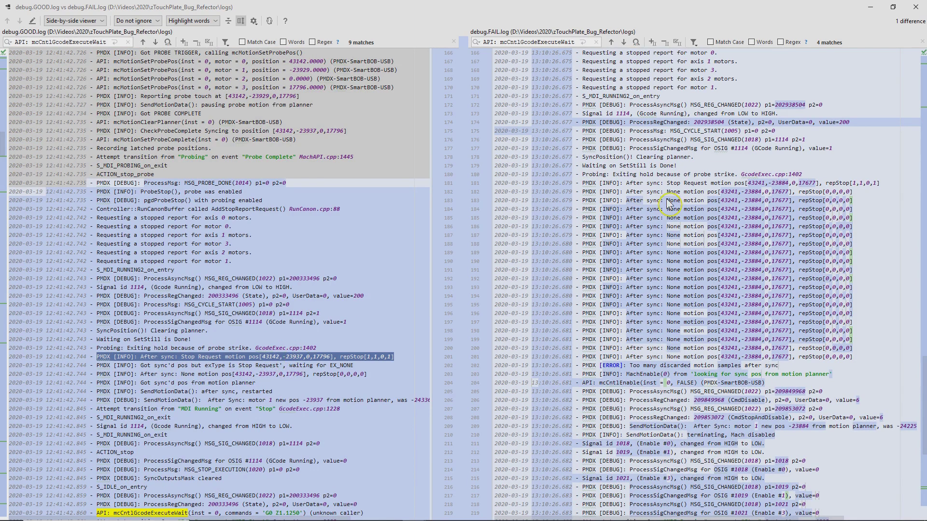
pyautogui.moveTo(872, 360); pyautogui.dragTo(573, 196)
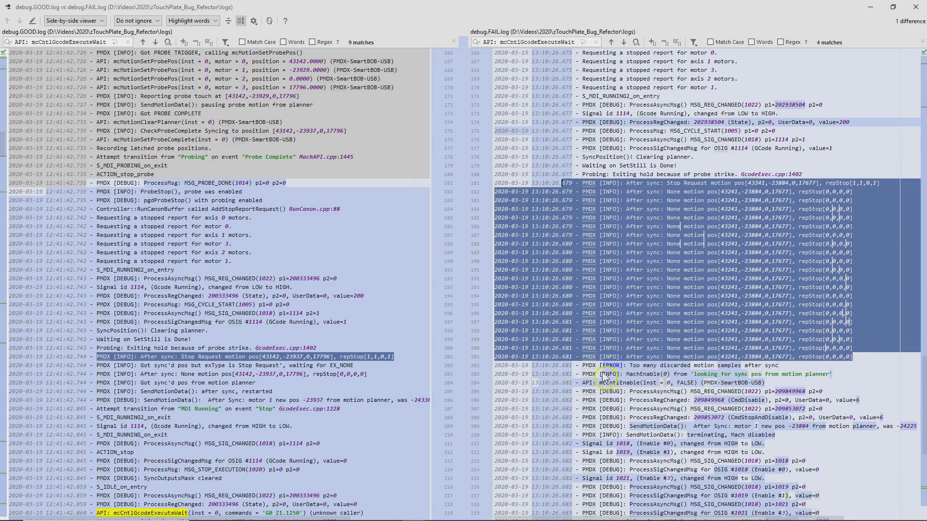
pyautogui.moveTo(582, 366); pyautogui.dragTo(796, 379)
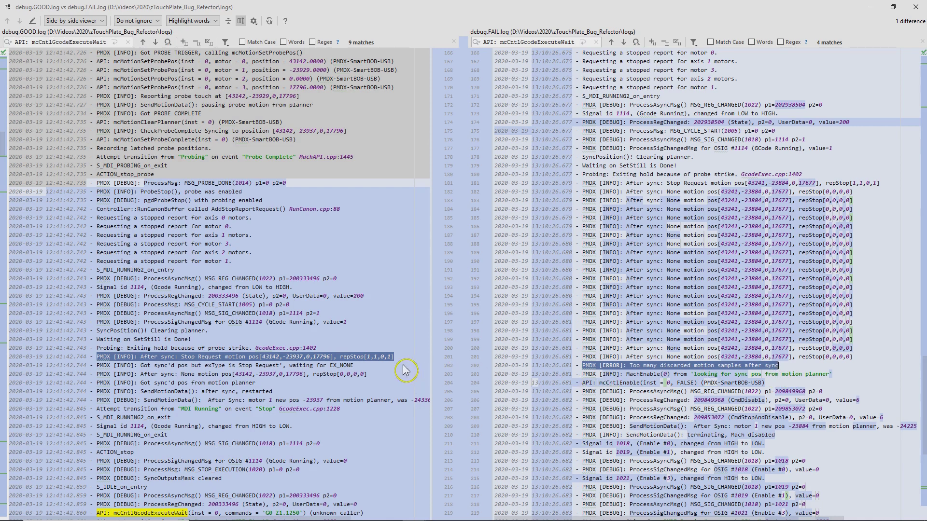
# Highlight the FAIL log's MachEnable(0) line following the None motion lines
pyautogui.moveTo(874, 362); pyautogui.dragTo(589, 198)
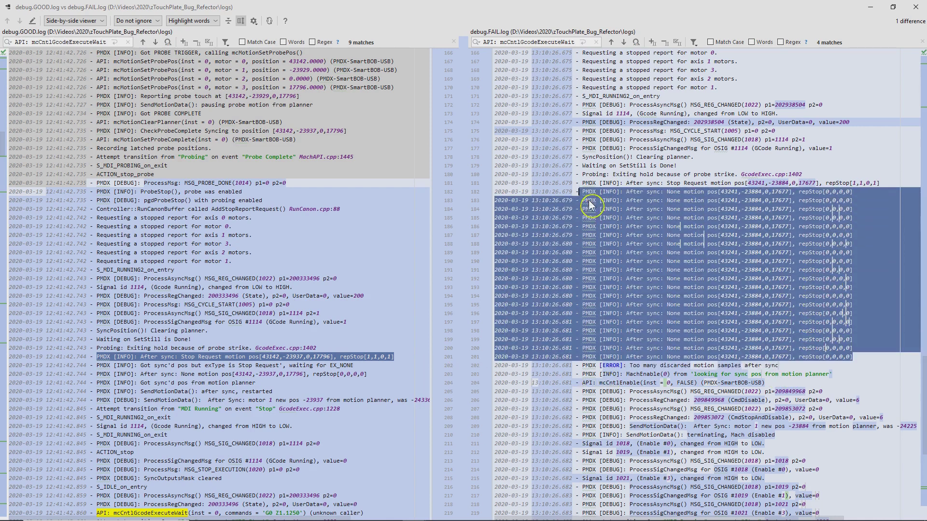
pyautogui.click(856, 381)
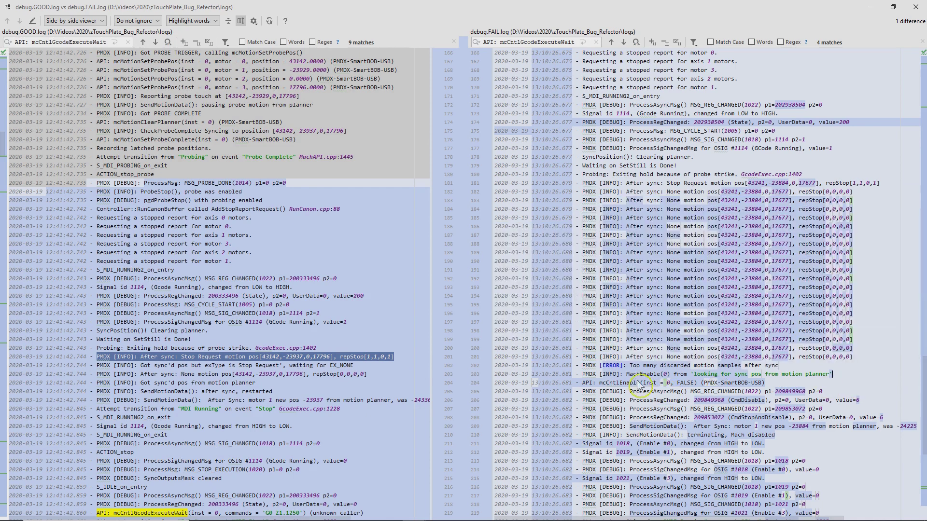
pyautogui.moveTo(596, 386); pyautogui.dragTo(853, 385)
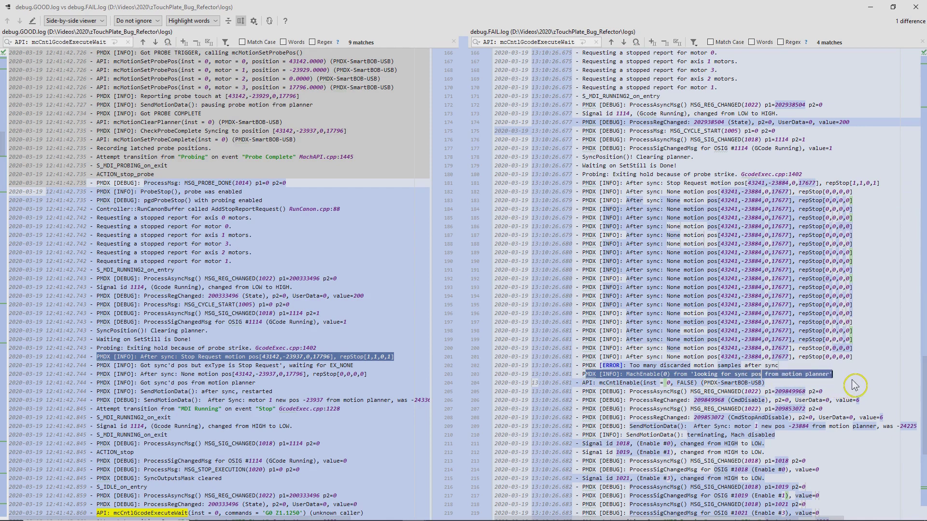
pyautogui.click(630, 379)
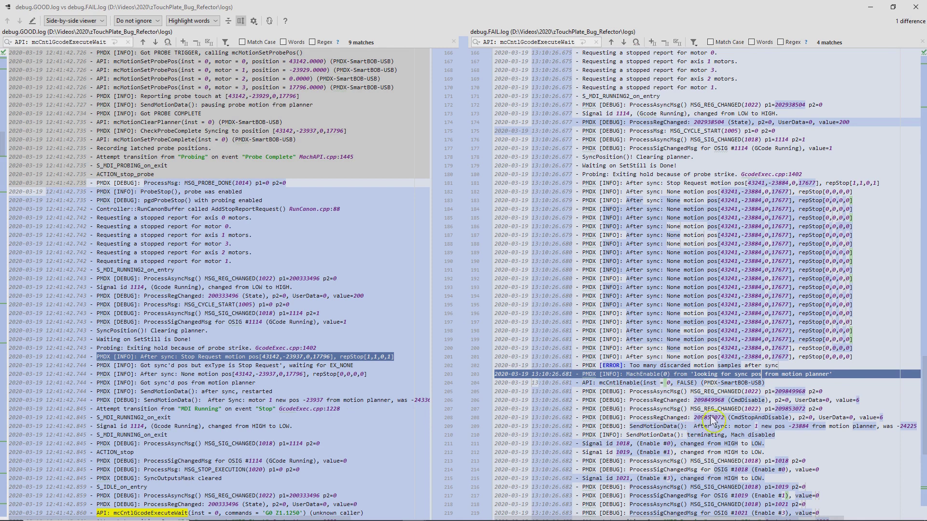
# Highlight the 'MDI Running' Stop transitions and the post-probe SyncPosition blocks in both GOOD and FAIL logs
pyautogui.scroll(-2, 712, 421)
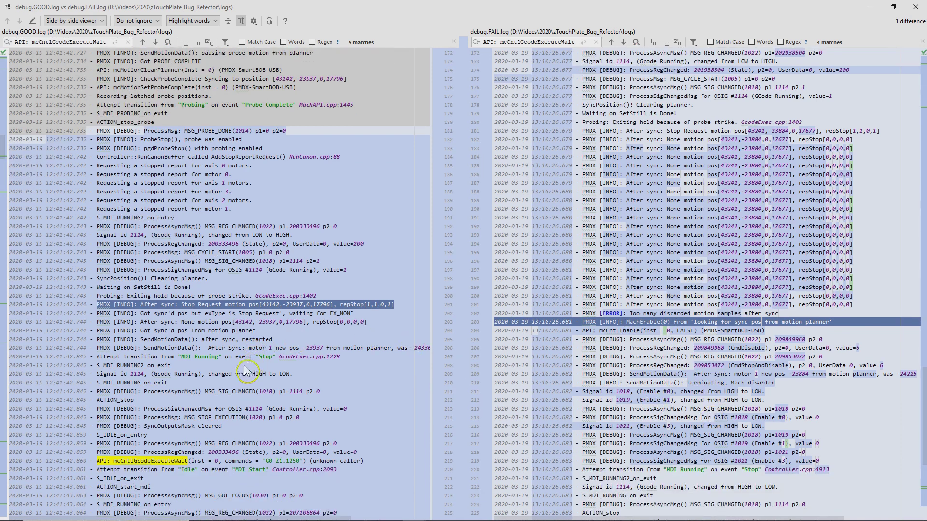
pyautogui.moveTo(176, 358); pyautogui.dragTo(297, 370)
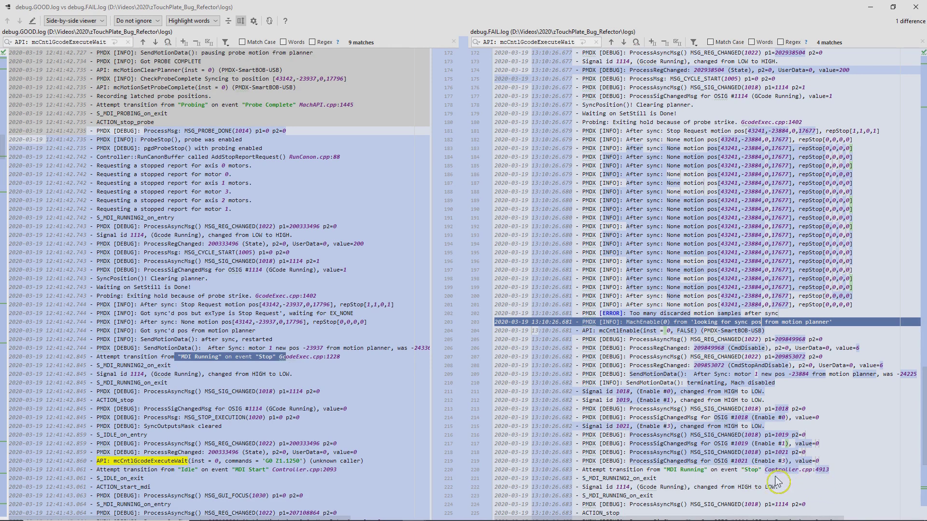
pyautogui.moveTo(770, 471); pyautogui.dragTo(656, 475)
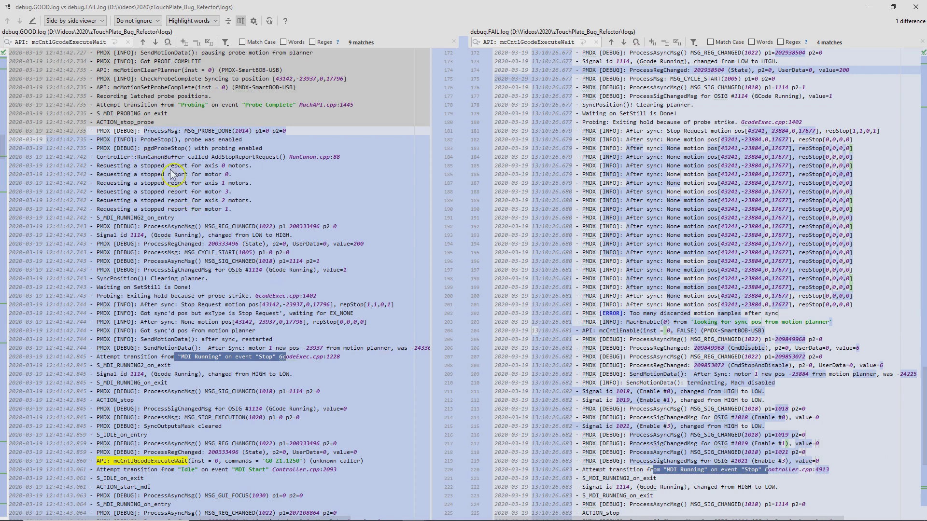
pyautogui.moveTo(361, 360); pyautogui.dragTo(8, 286)
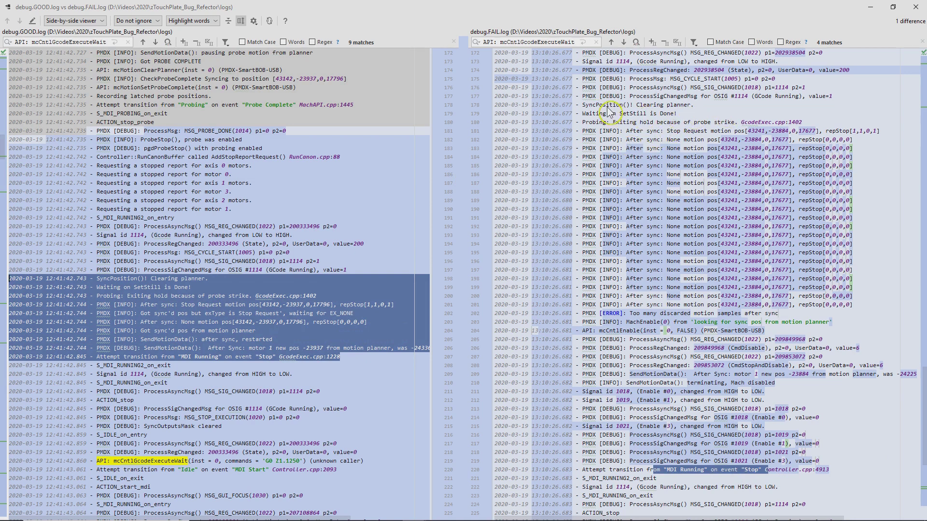
pyautogui.moveTo(583, 105); pyautogui.dragTo(847, 485)
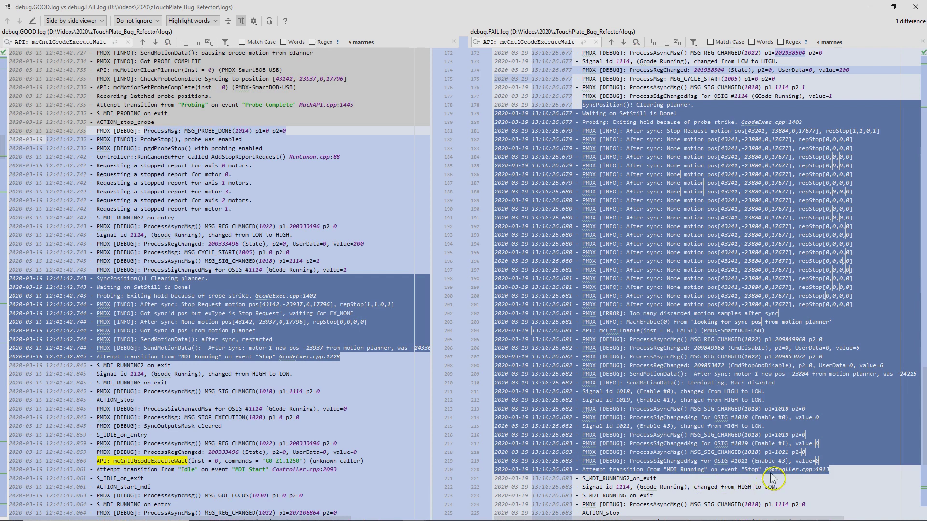
# Highlight FAIL's G0 Z1.1250 mcCntlGcodeExecuteWait call and its 'Not enabled' MERROR_NOT_NOW result
pyautogui.scroll(-1, 759, 356)
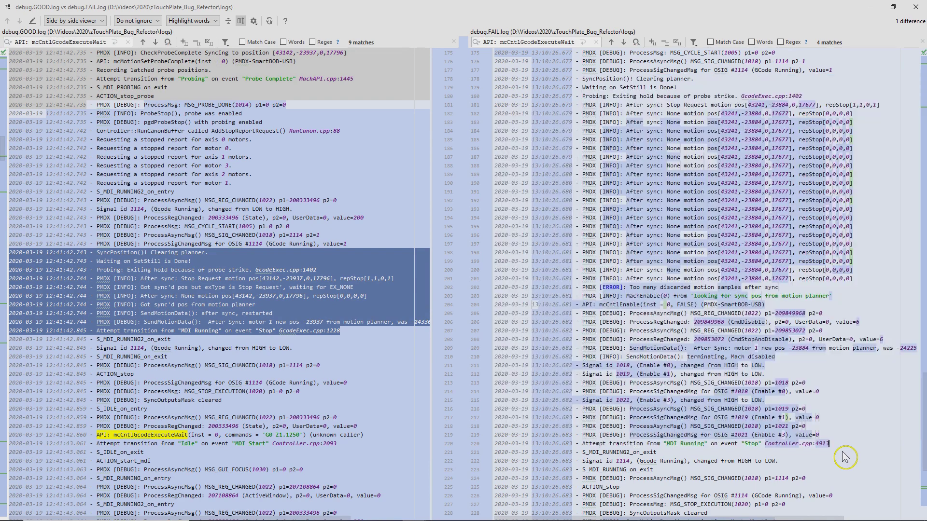
pyautogui.click(843, 445)
pyautogui.scroll(-6, 702, 362)
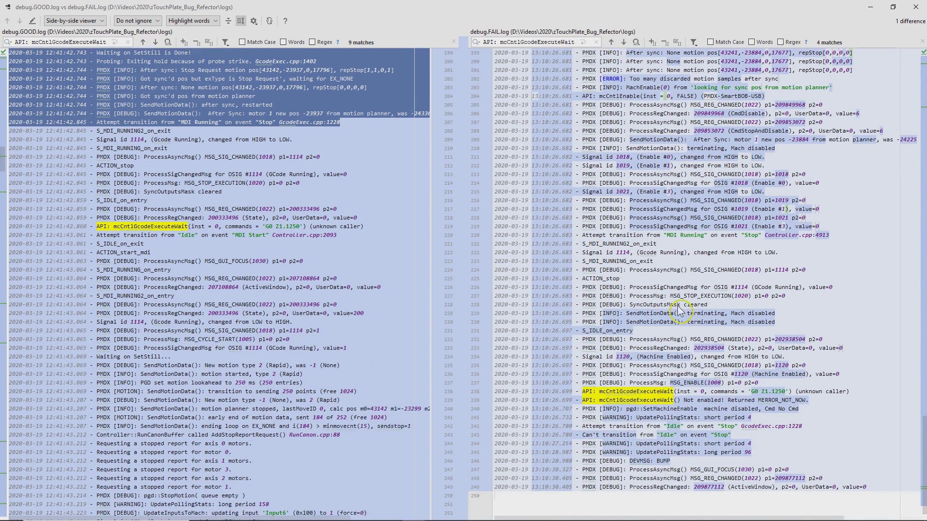
pyautogui.scroll(-1, 680, 299)
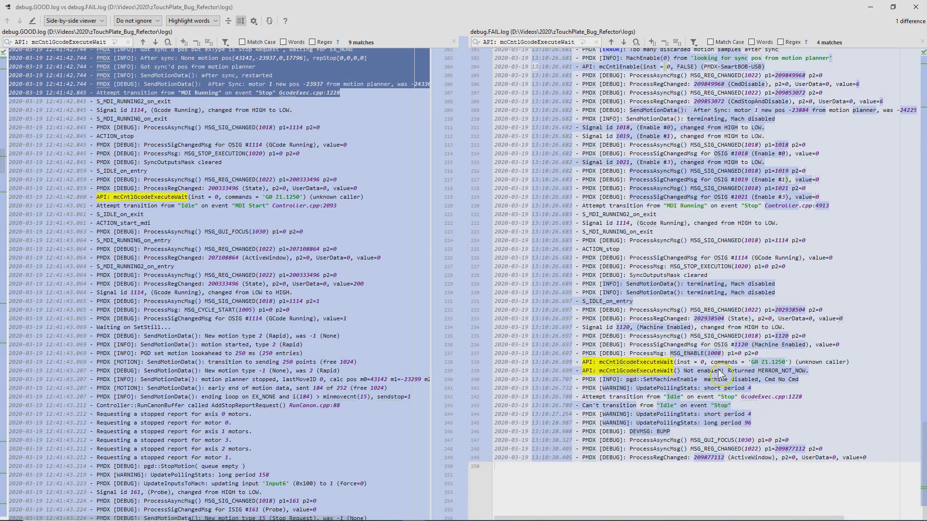
pyautogui.moveTo(864, 363); pyautogui.dragTo(592, 369)
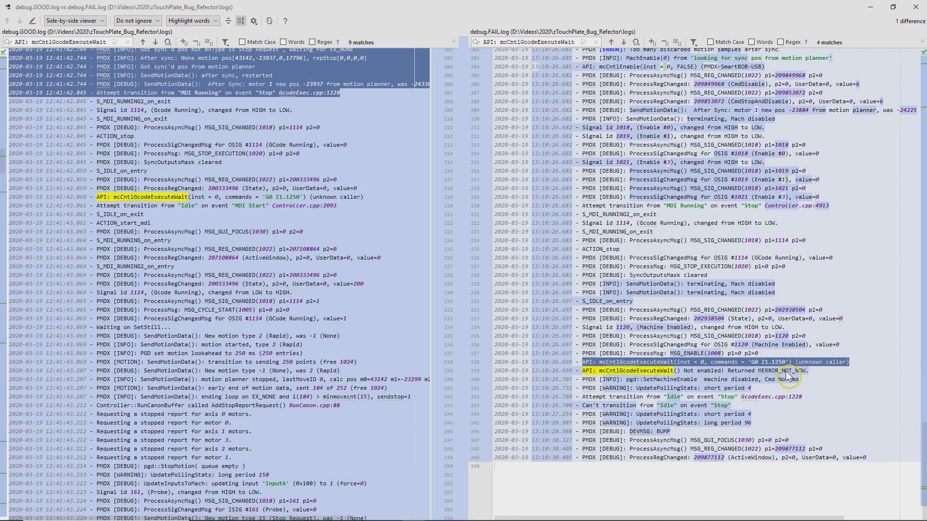
pyautogui.moveTo(820, 376); pyautogui.dragTo(588, 380)
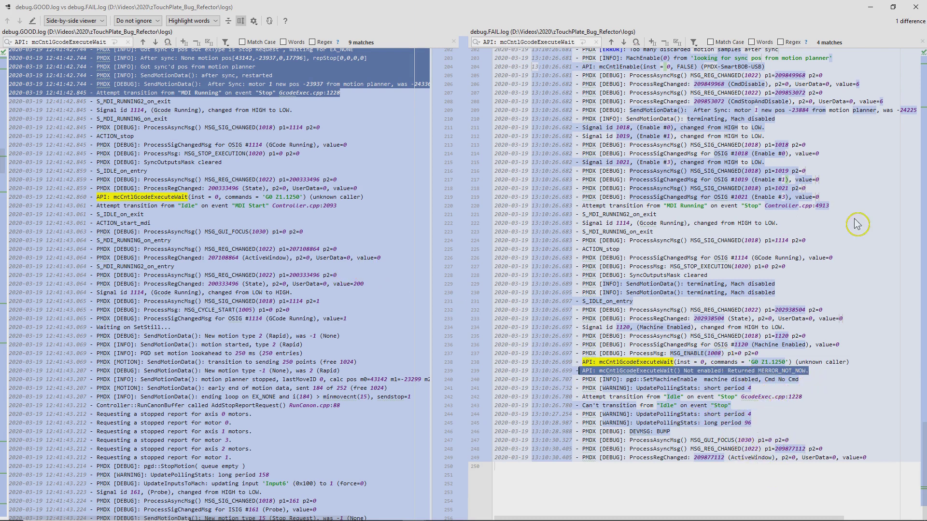
# Scroll back up and highlight FAIL's repeated 'None motion pos' sync lines 181–201, then deselect
pyautogui.scroll(10, 700, 237)
pyautogui.scroll(1, 757, 274)
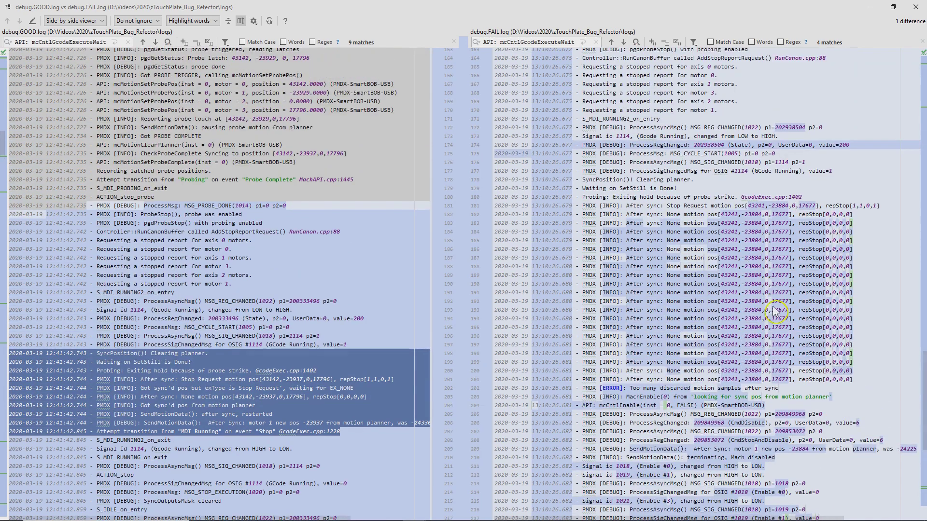
pyautogui.scroll(2, 792, 381)
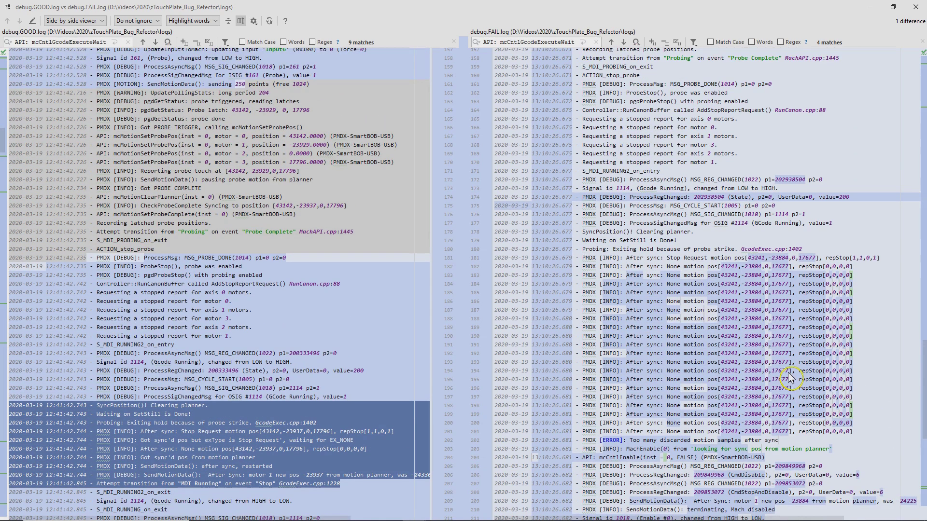
pyautogui.scroll(-1, 791, 382)
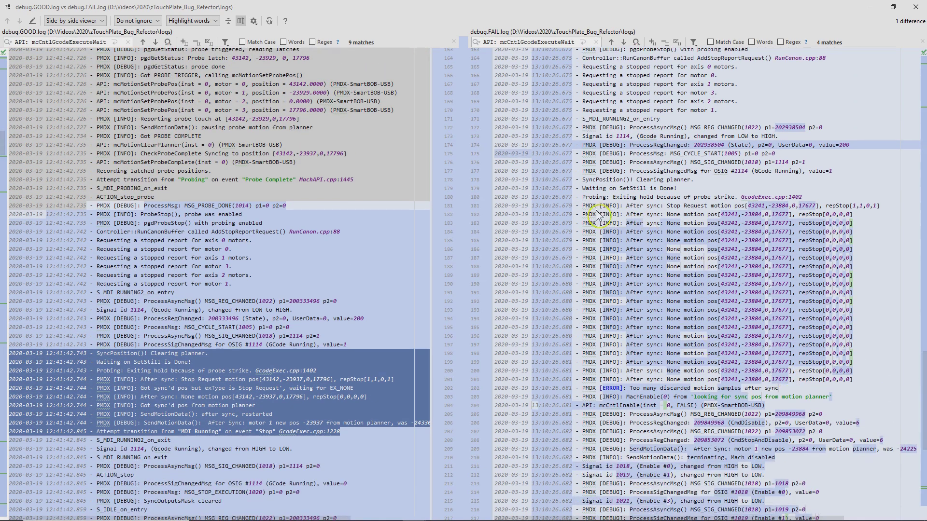
pyautogui.moveTo(867, 386); pyautogui.dragTo(497, 214)
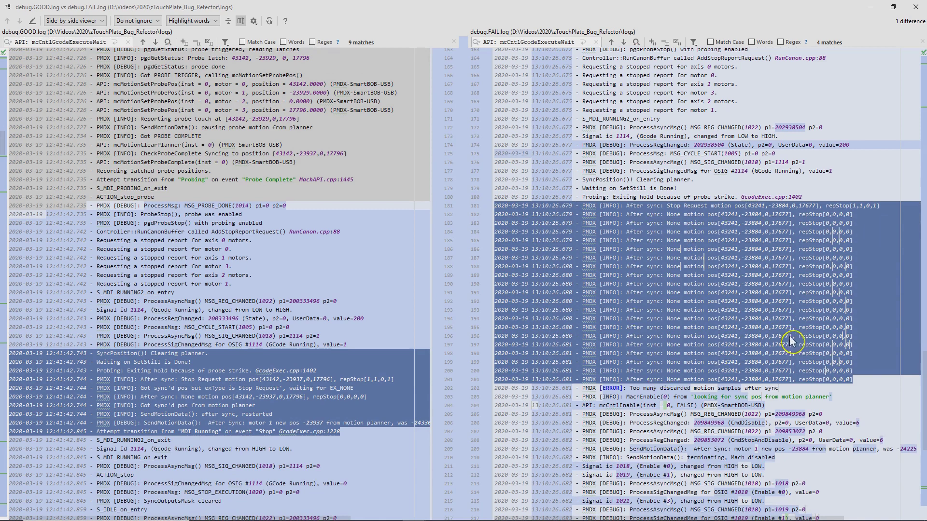
pyautogui.click(815, 400)
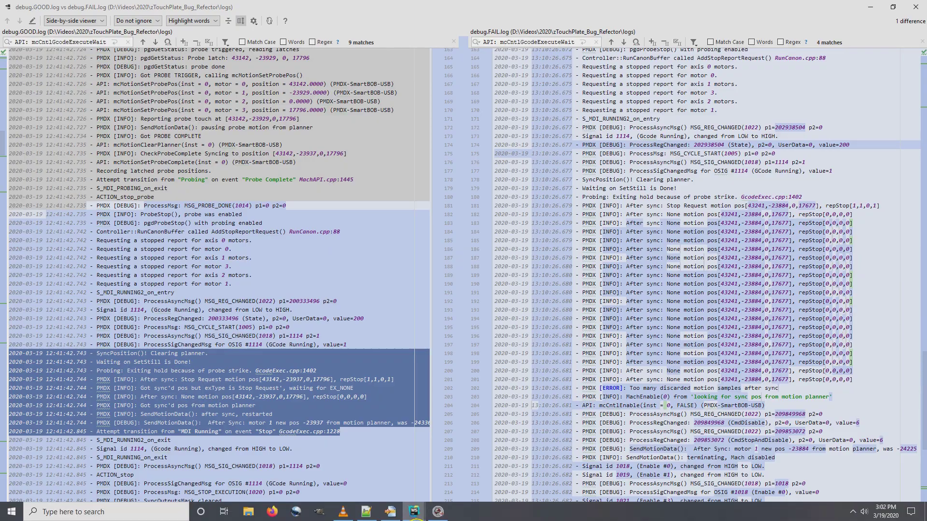
# Bring Mach4 Hobby to the front and switch it into Edit Screen mode for the Touch button
pyautogui.click(440, 515)
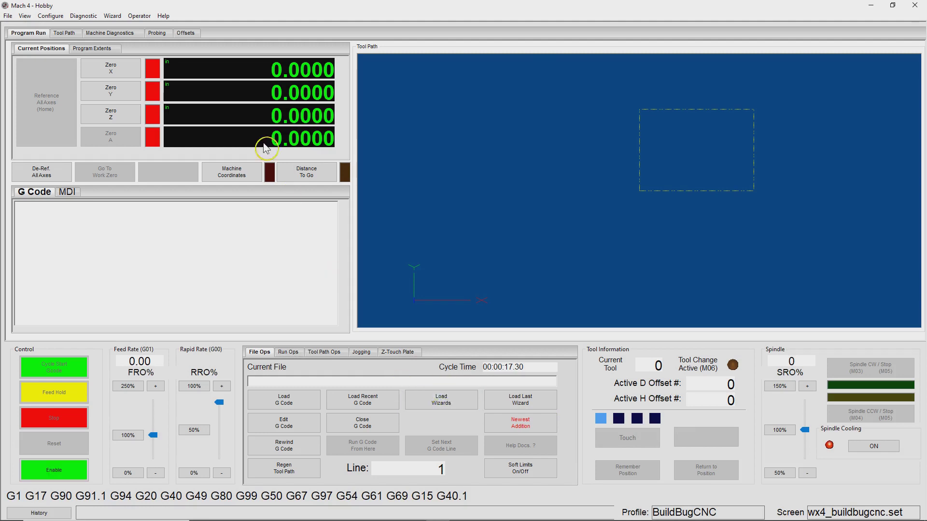
pyautogui.click(139, 15)
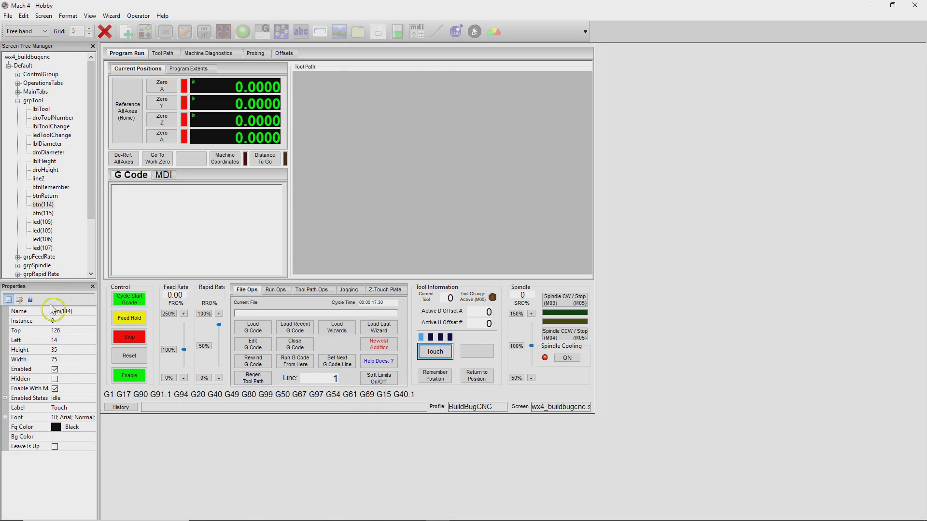
# Open the Touch button's Left Up Script and view the mcTouchOff.lua module in ZeroBrane
pyautogui.click(20, 299)
pyautogui.click(29, 340)
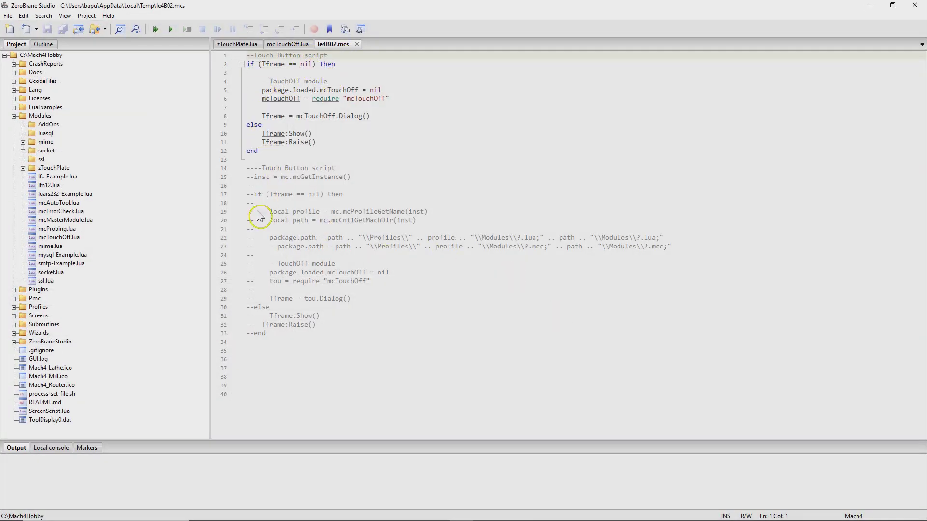
pyautogui.click(288, 44)
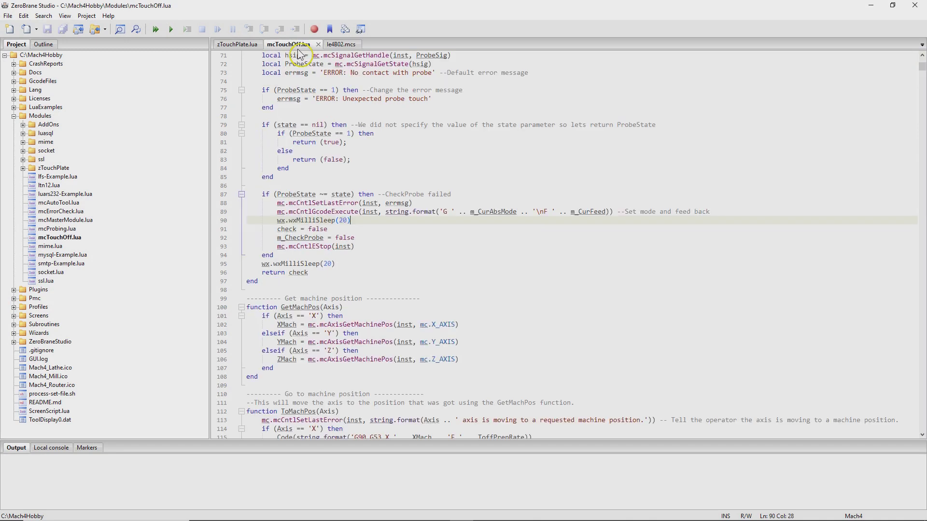
# Highlight the wx.wxMilliSleep(20) call on line 90, then close ZeroBrane Studio
pyautogui.moveTo(351, 221); pyautogui.dragTo(277, 222)
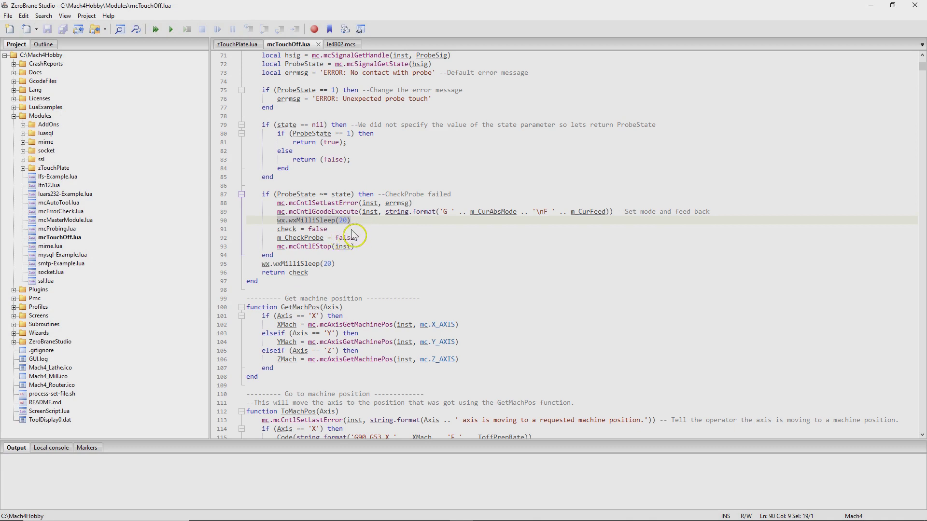
pyautogui.press('End')
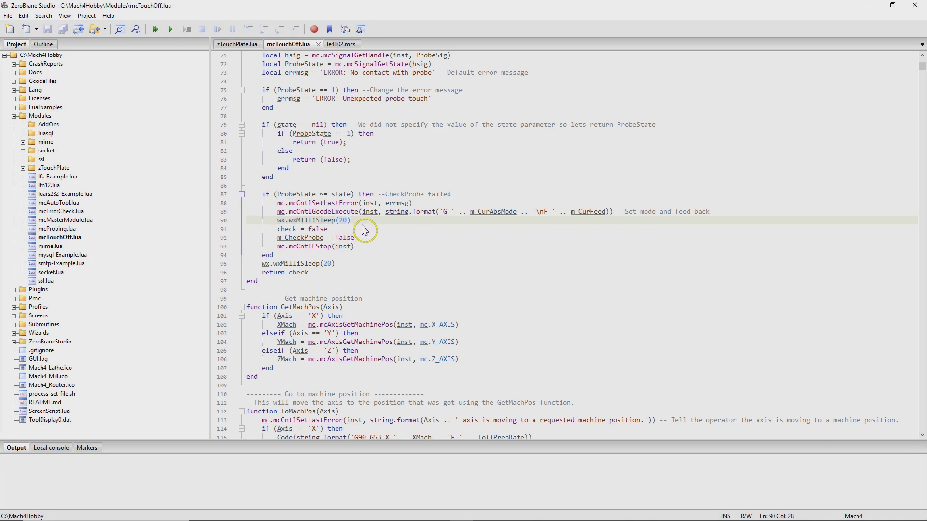
pyautogui.moveTo(363, 225); pyautogui.dragTo(278, 222)
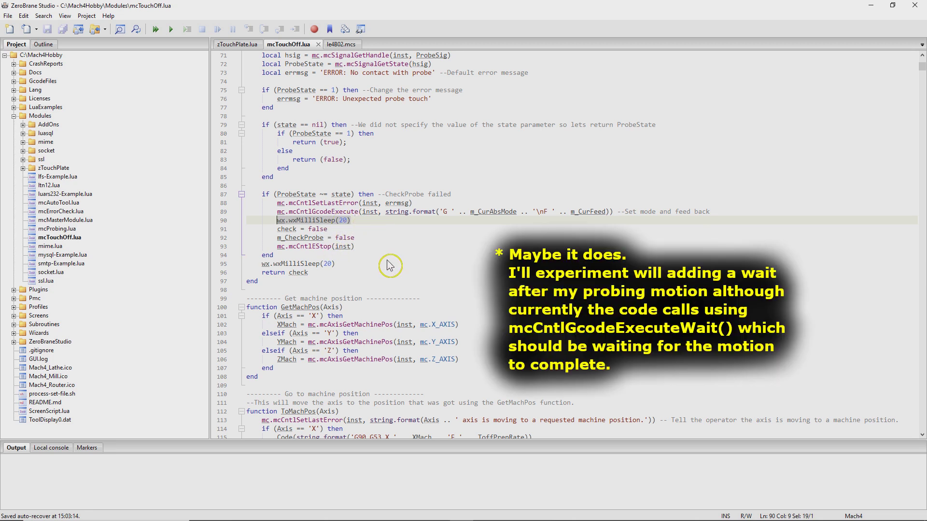
pyautogui.click(369, 230)
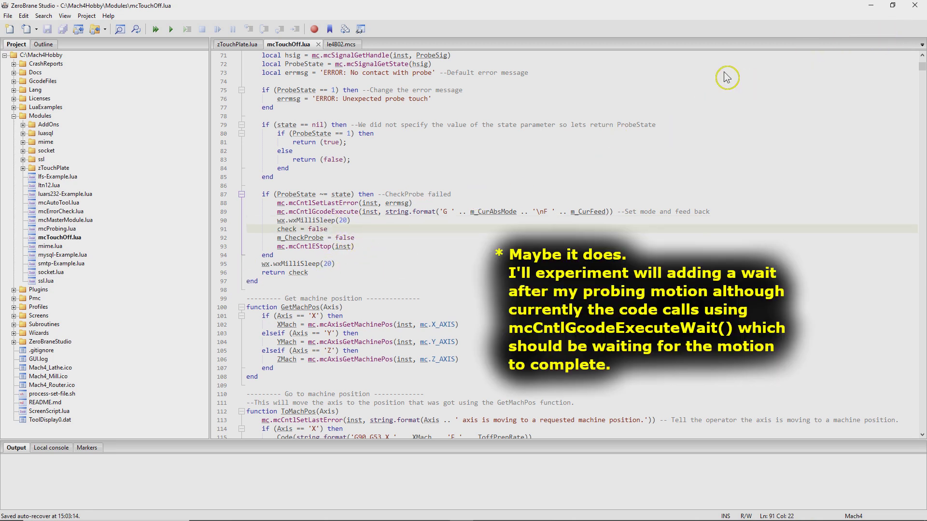
pyautogui.click(916, 7)
pyautogui.click(139, 16)
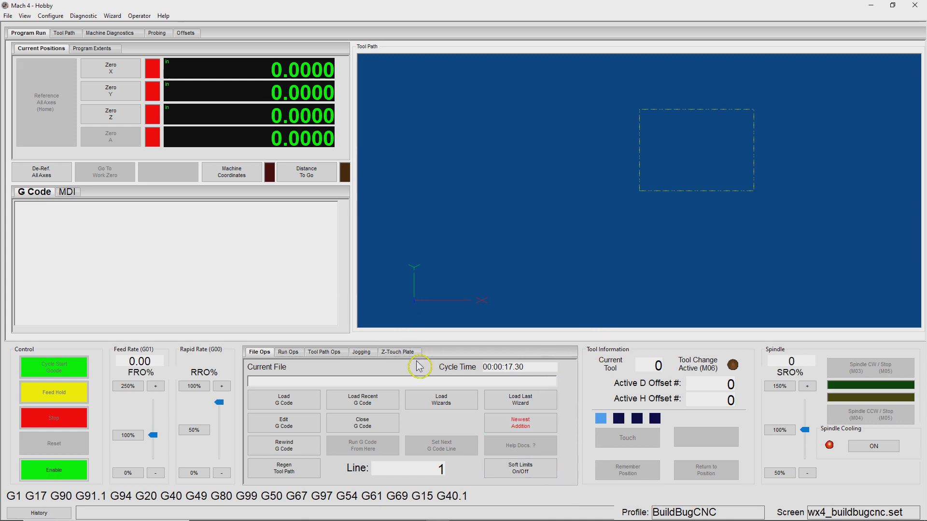
# Show the Z-Touch Plate panel, set to Z-axis only with 0-inch tool diameter, and click its Status box
pyautogui.click(405, 352)
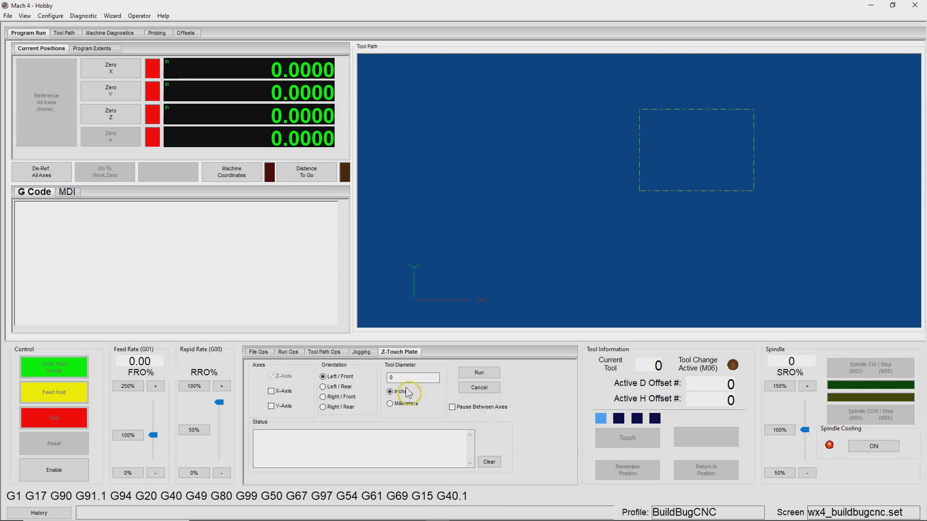
pyautogui.click(454, 466)
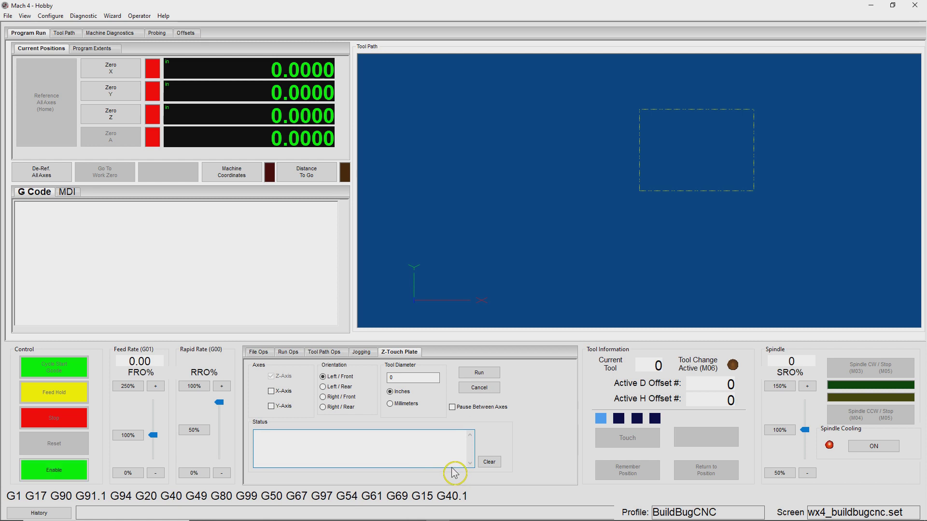